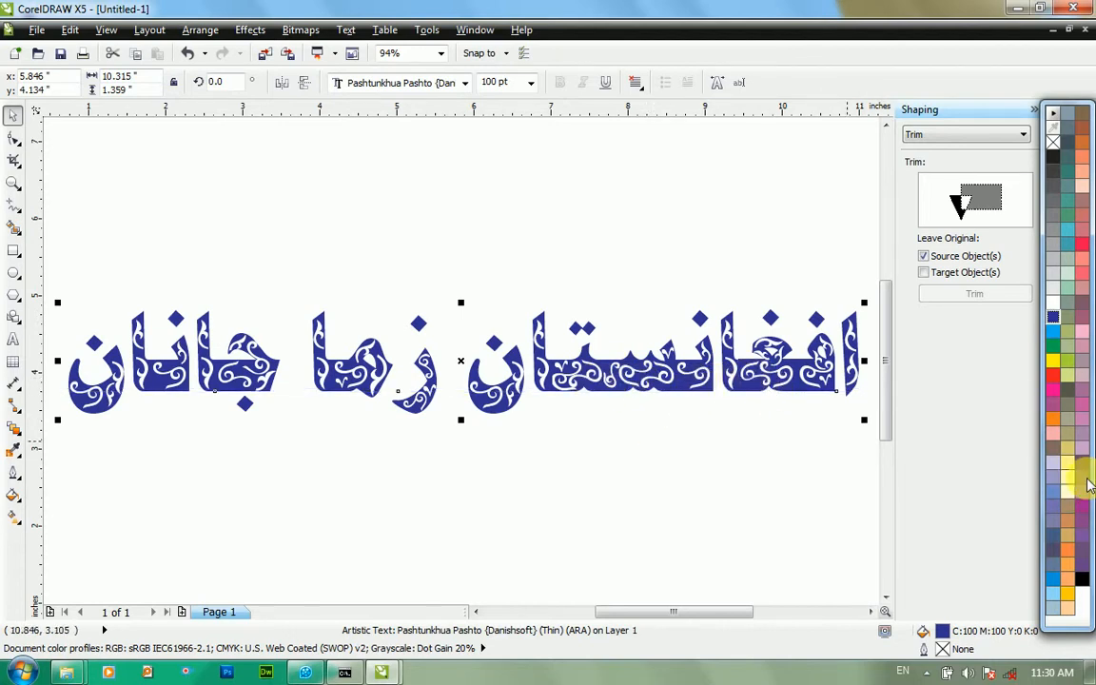
Try green and red fills on the ornamented Pashto text and return it to the C:100 M:100 blue.
left_click(1054, 349)
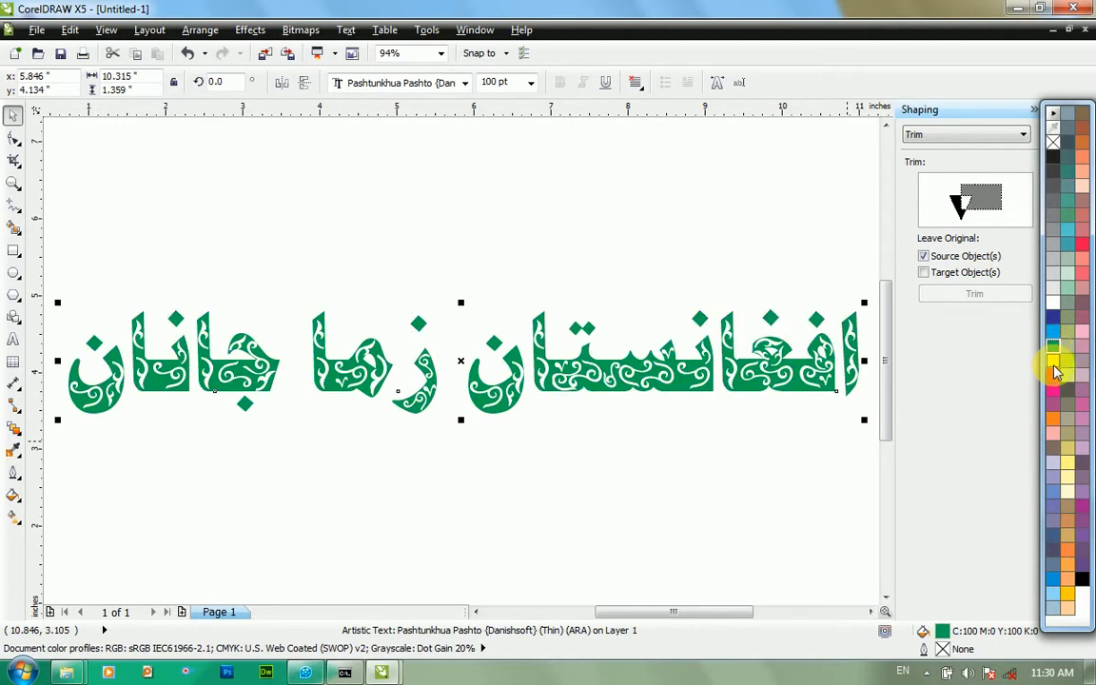
left_click(1054, 369)
left_click(1054, 383)
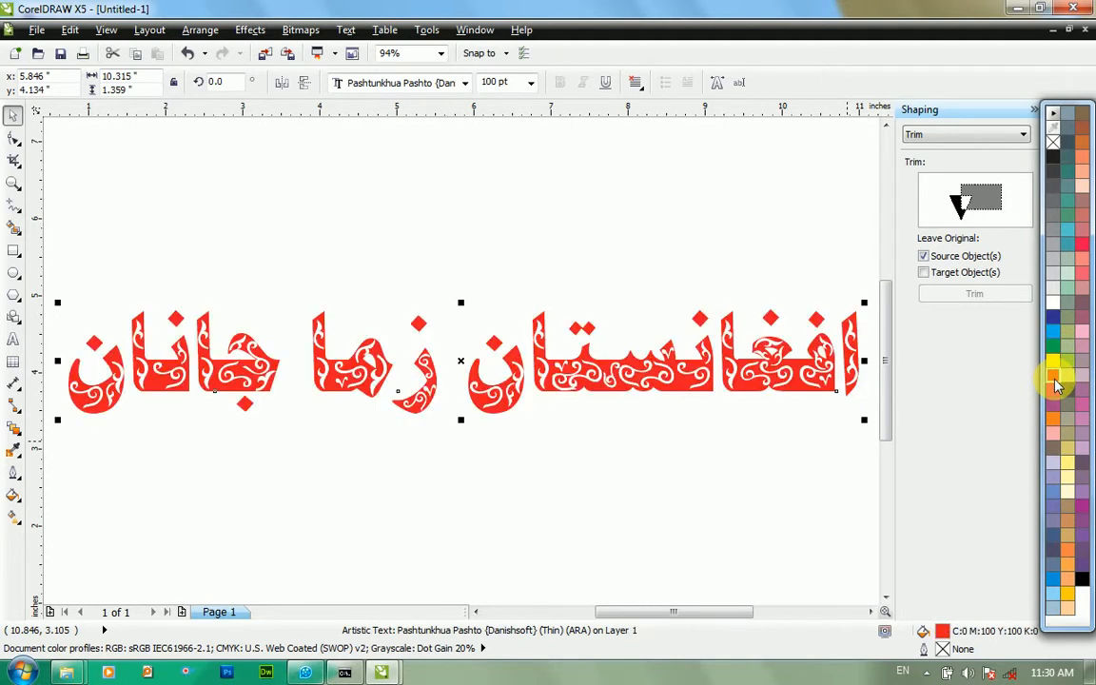
left_click(1053, 320)
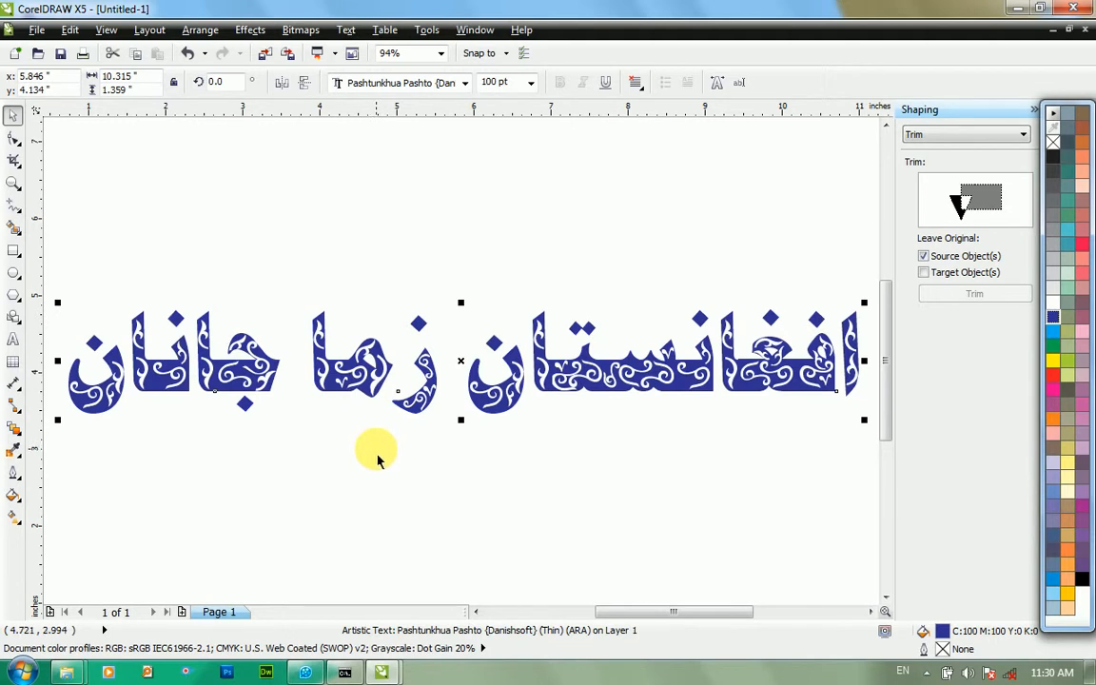
Convert the ornamented Pashto text to curves and ungroup the resulting objects.
left_click(348, 417)
left_click(364, 402)
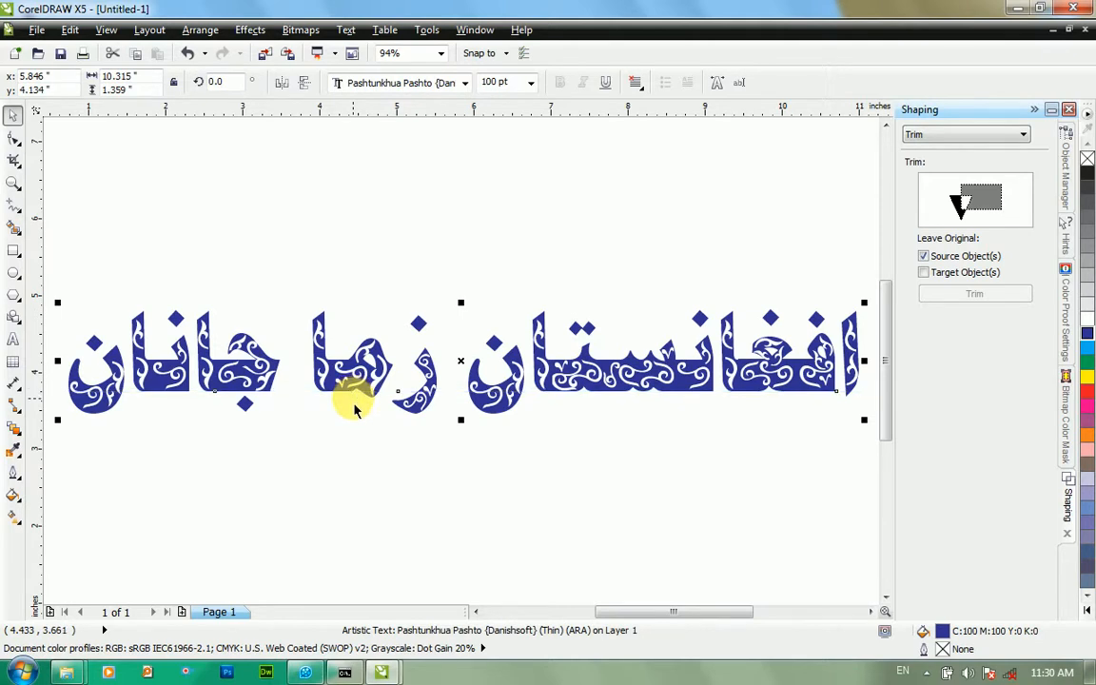
key("ctrl+q")
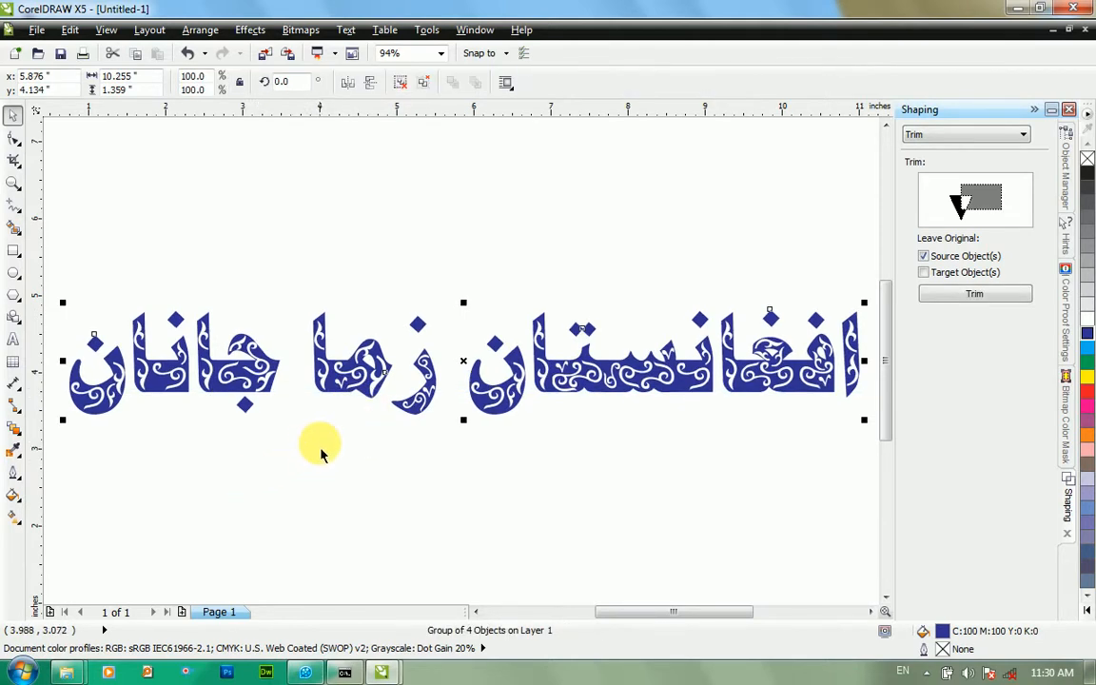
left_click(425, 87)
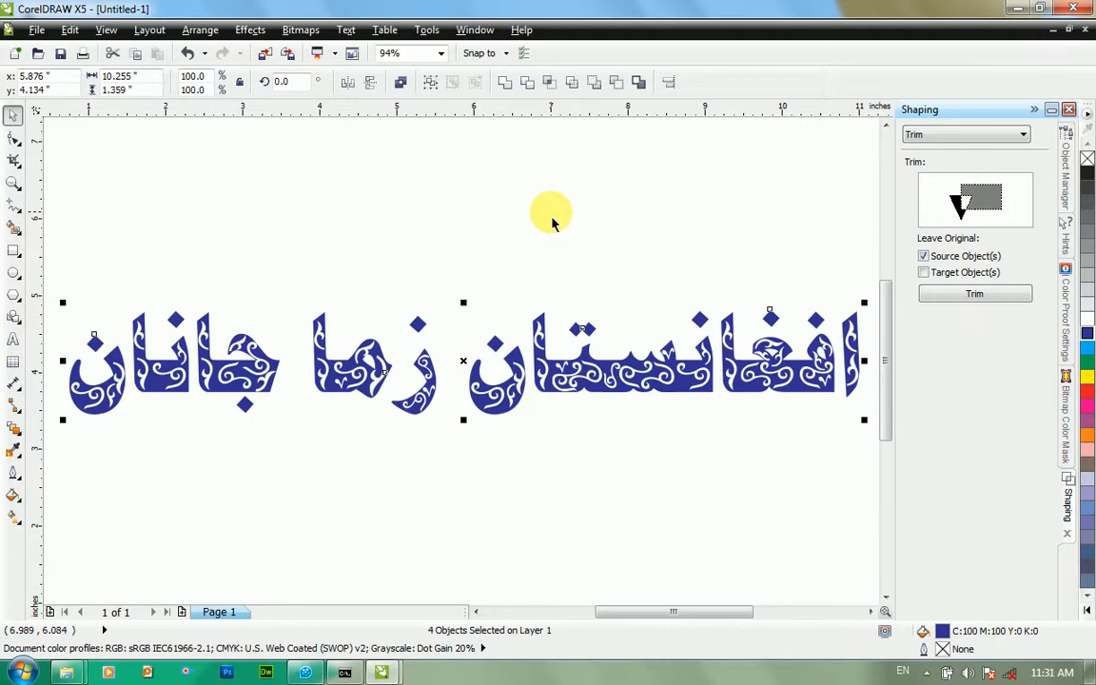
Switch the document display to Wireframe so only the letter and ornament outlines are drawn.
left_click(111, 34)
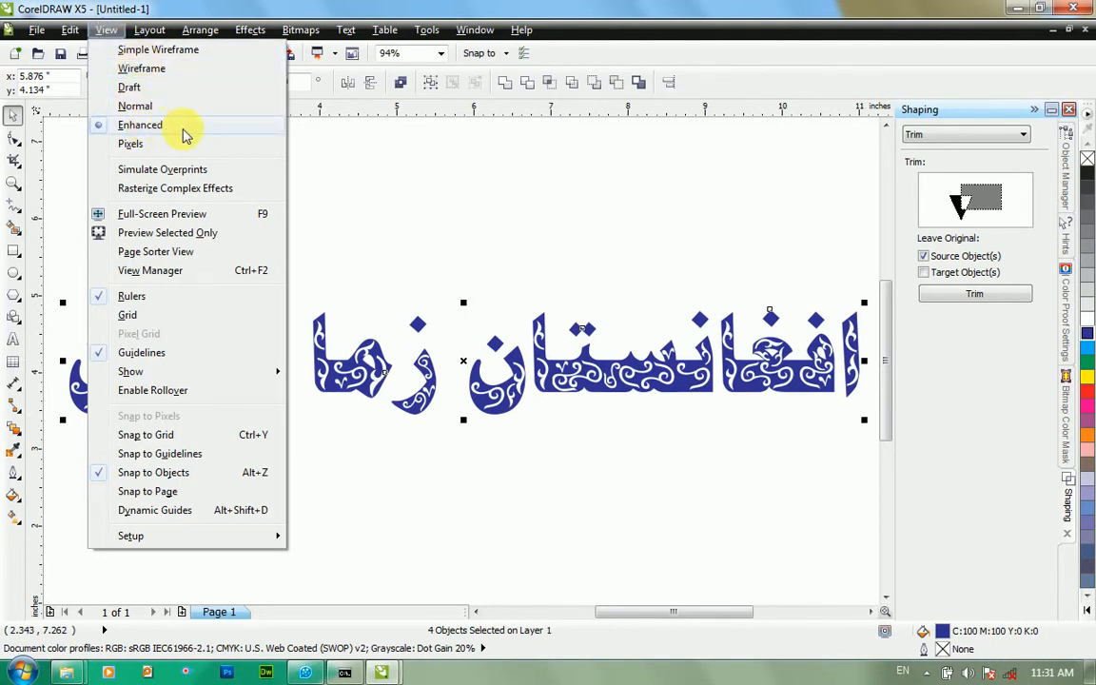
left_click(160, 72)
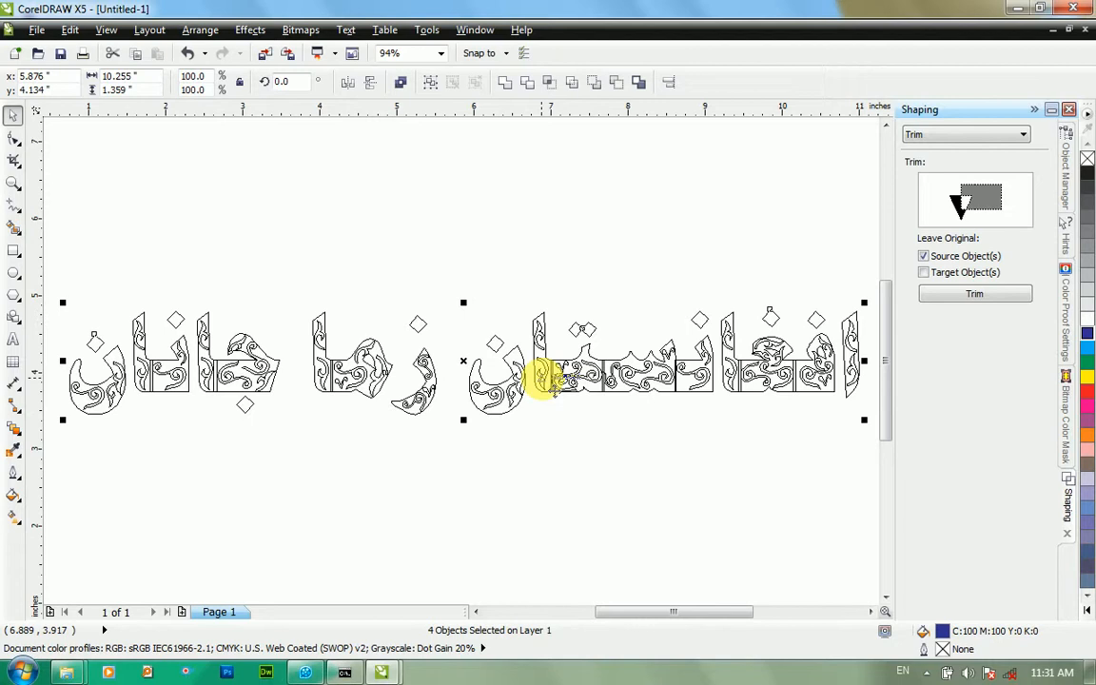
left_click(643, 357)
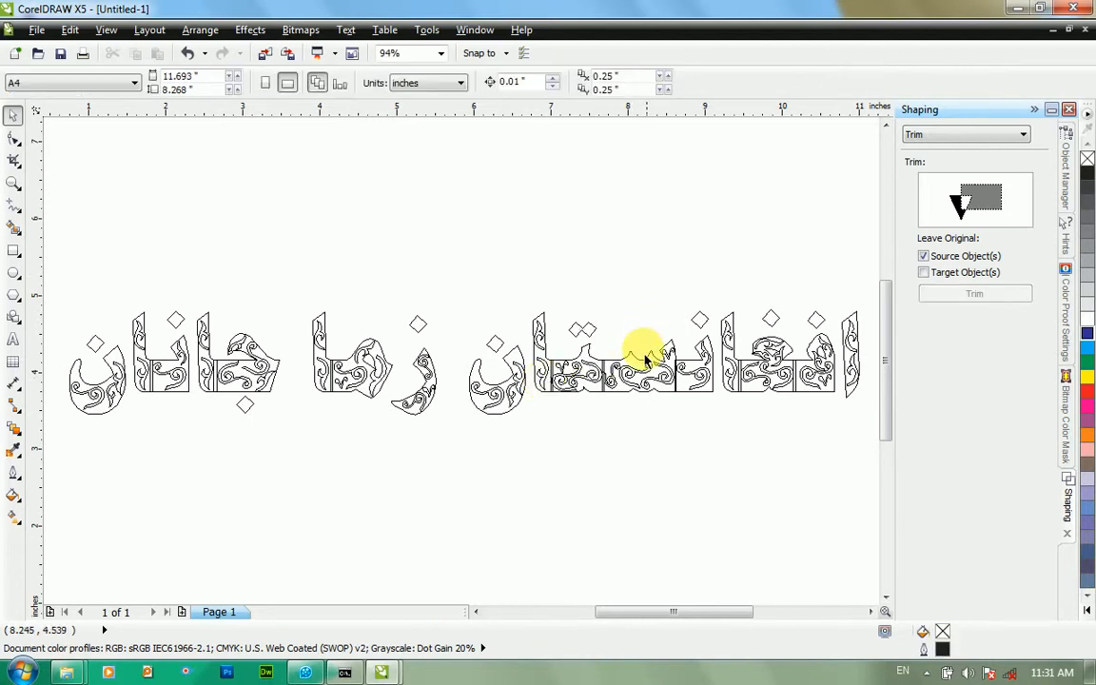
left_click(644, 357)
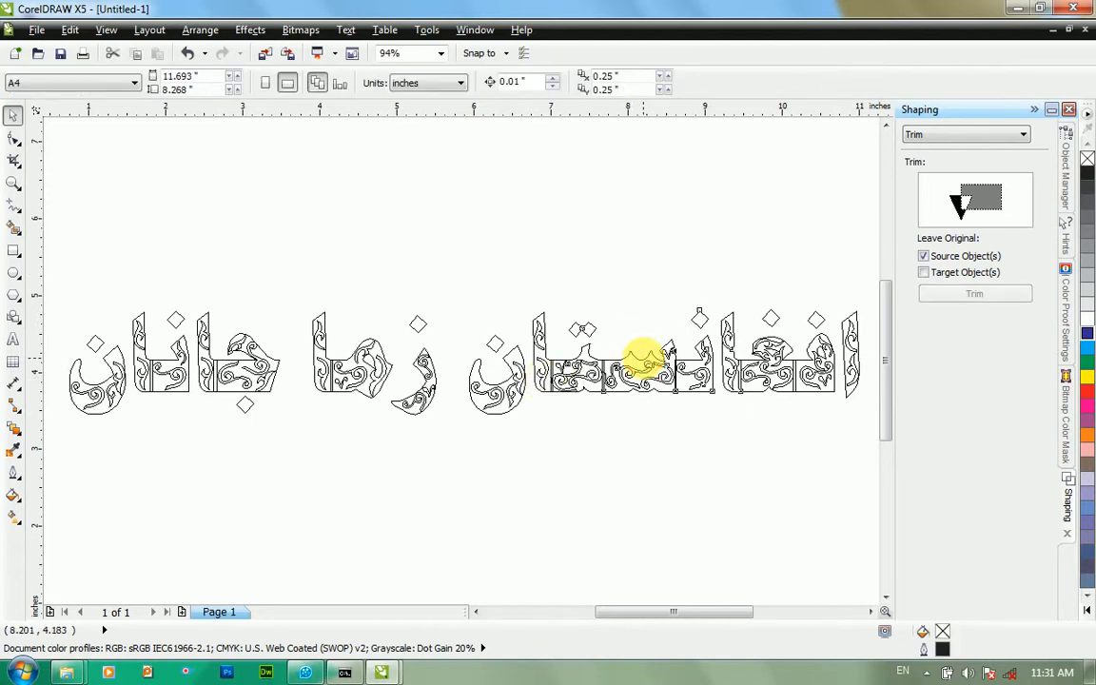
Break apart the rightmost curve of the lettering so its outlines and ornaments become separate objects.
left_click(762, 369)
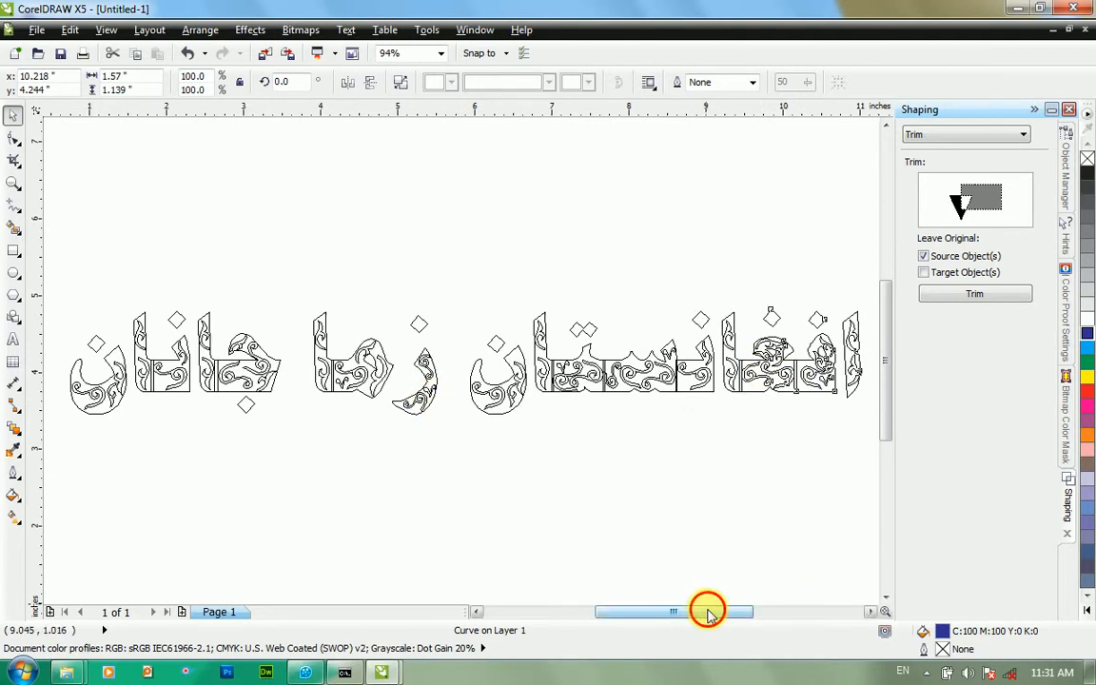
left_click_drag(705, 612, 751, 588)
left_click(794, 400)
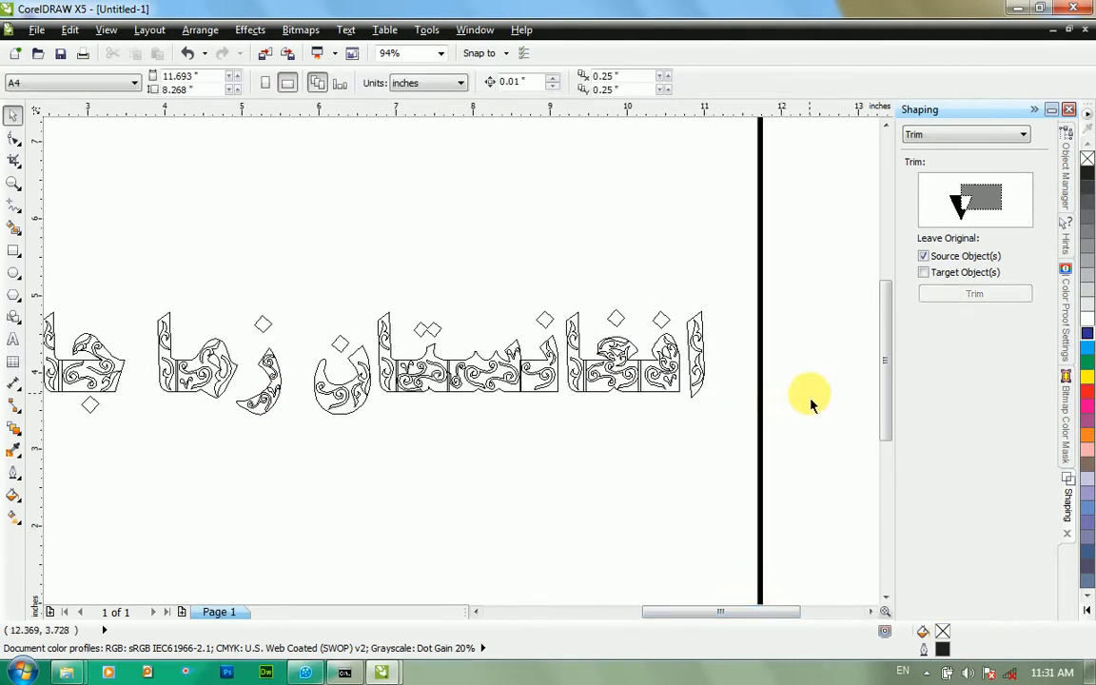
left_click(699, 365)
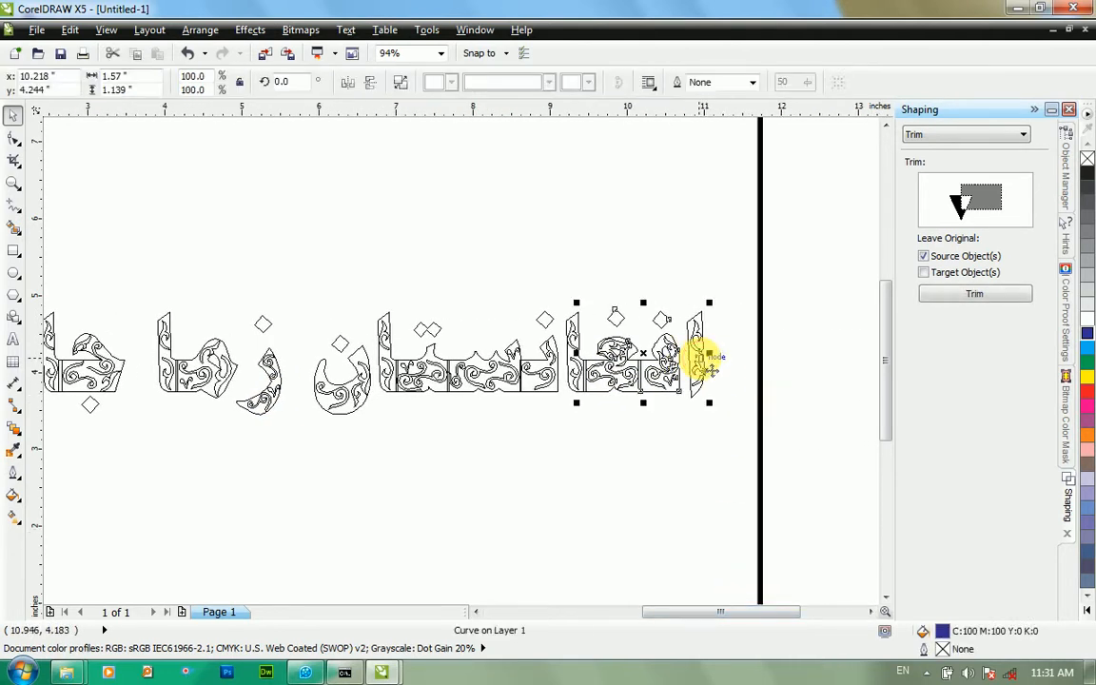
key("ctrl+k")
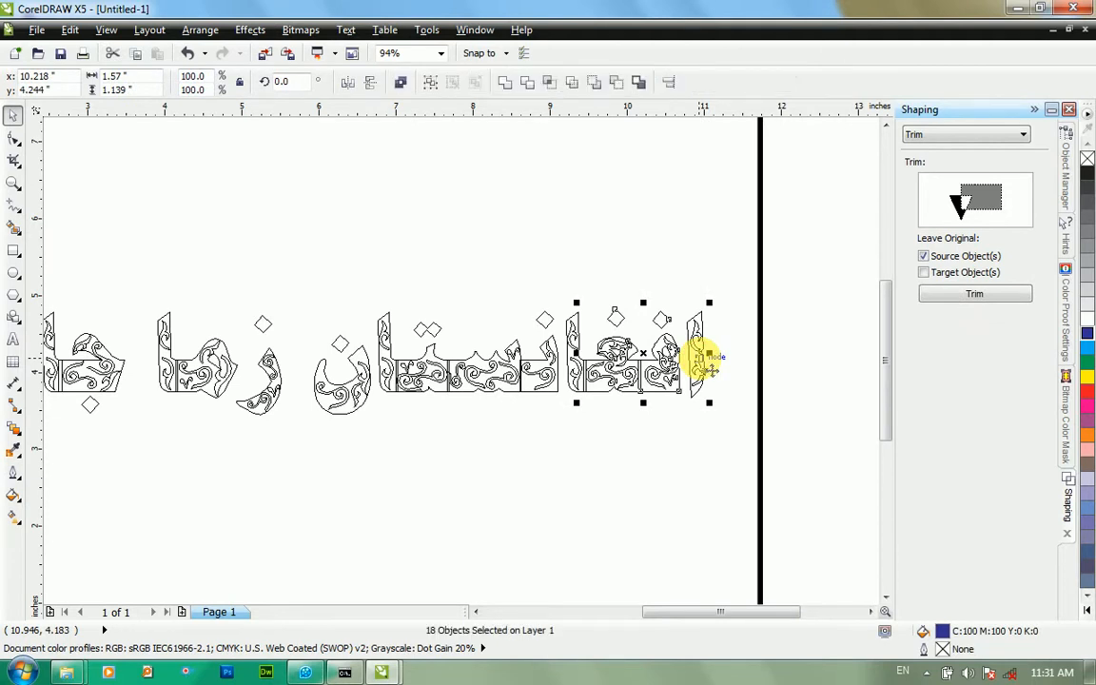
left_click(763, 232)
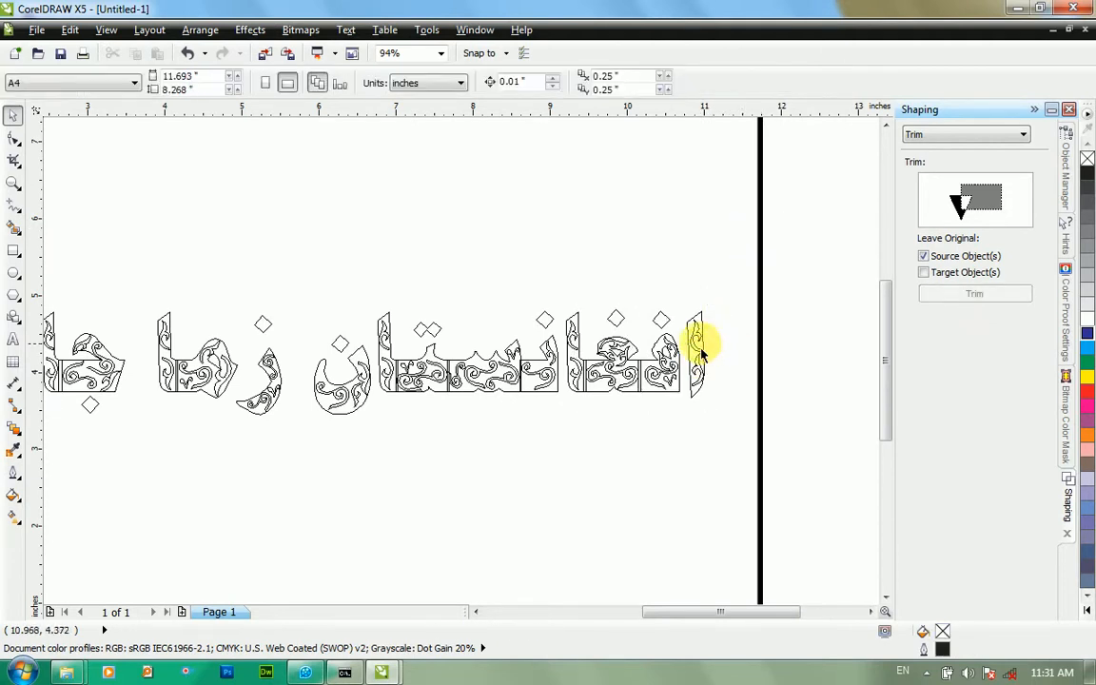
Delete the upper and lower scroll ornaments inside the rightmost alef, keeping its outer outline.
left_click(699, 340)
scroll(710, 391, "up", 2)
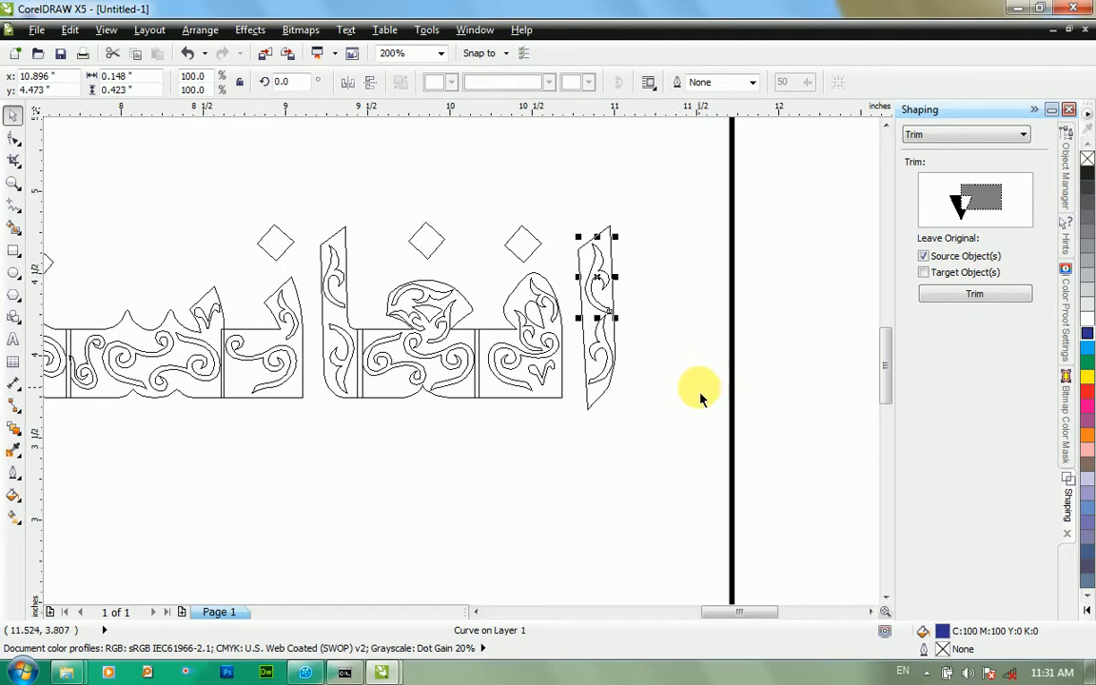
left_click(594, 343)
left_click(609, 350)
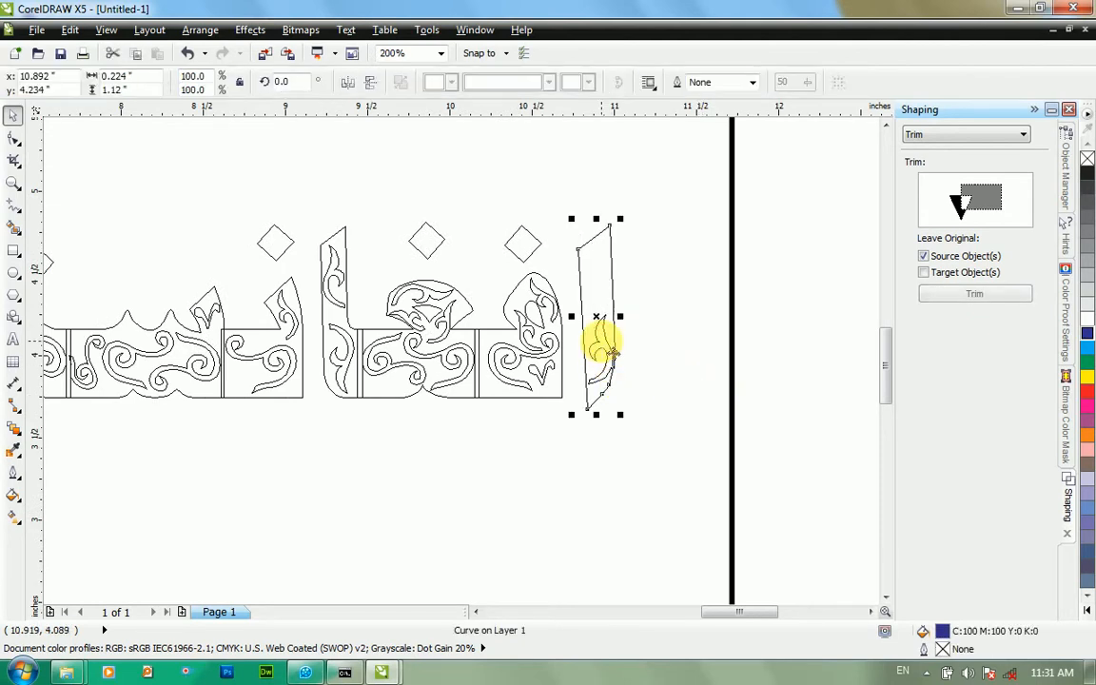
left_click(629, 355)
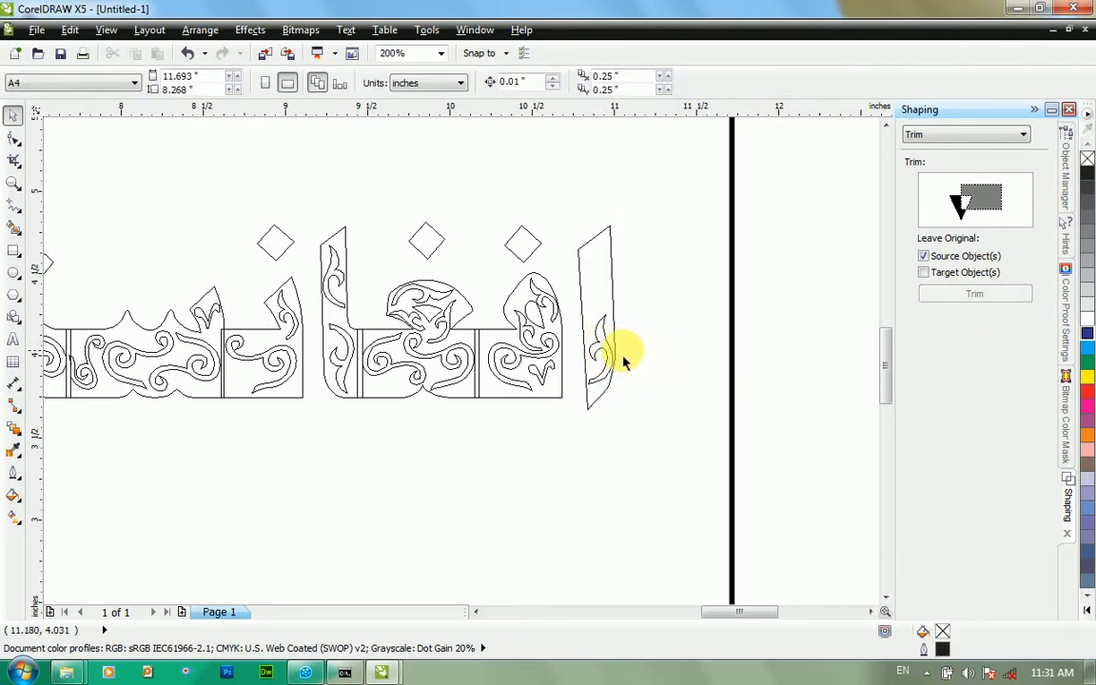
left_click(607, 352)
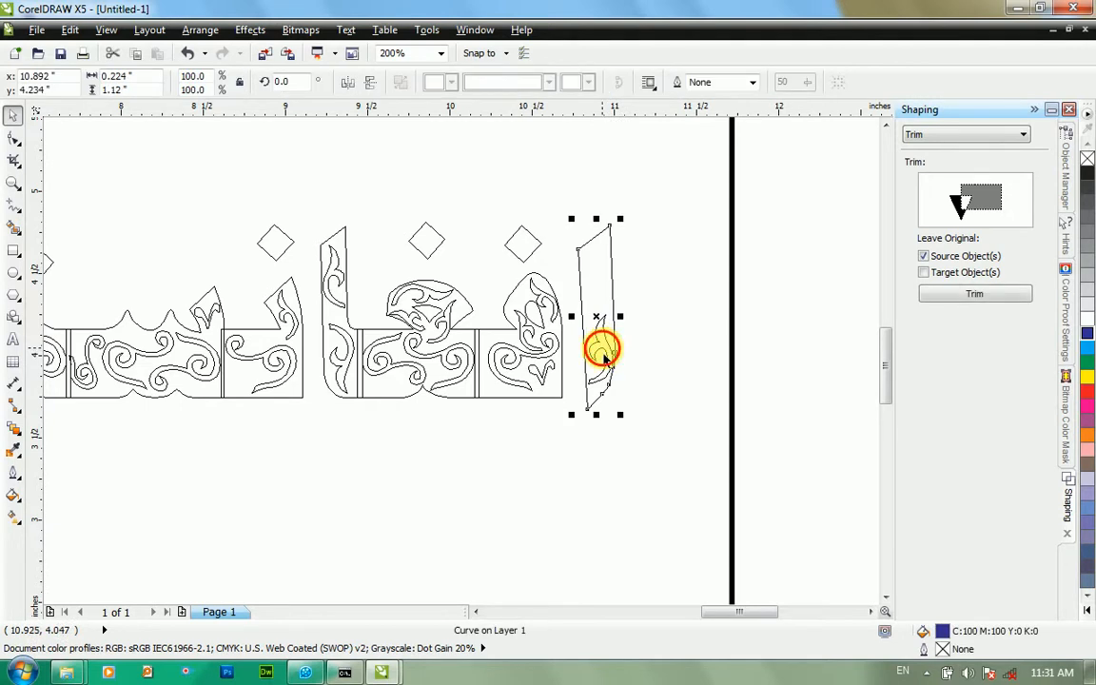
Delete all ornaments inside the fa beside the rightmost alef, keeping its teardrop counter and outer outline.
left_click(558, 367)
left_click(545, 354)
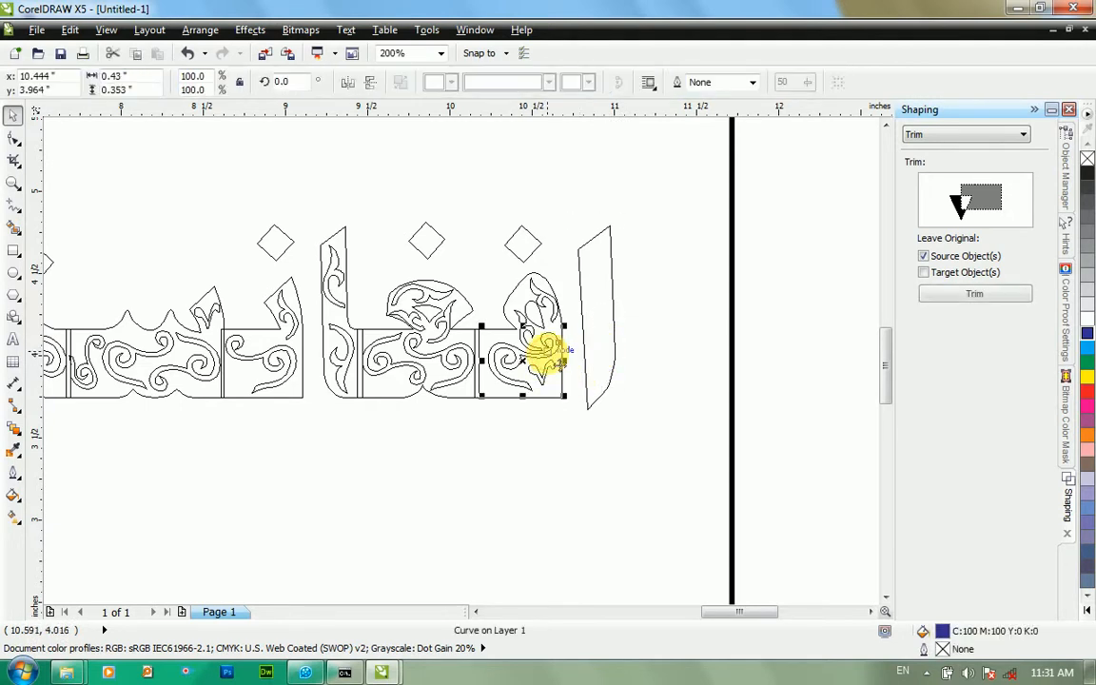
key("Delete")
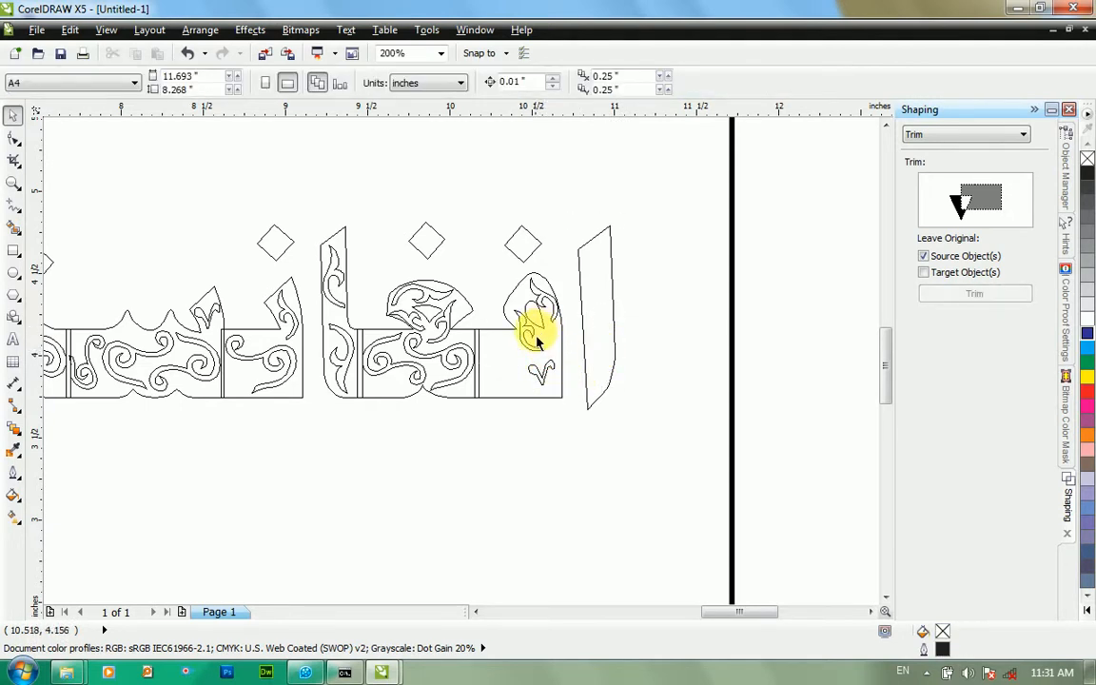
left_click(528, 317)
key("Delete")
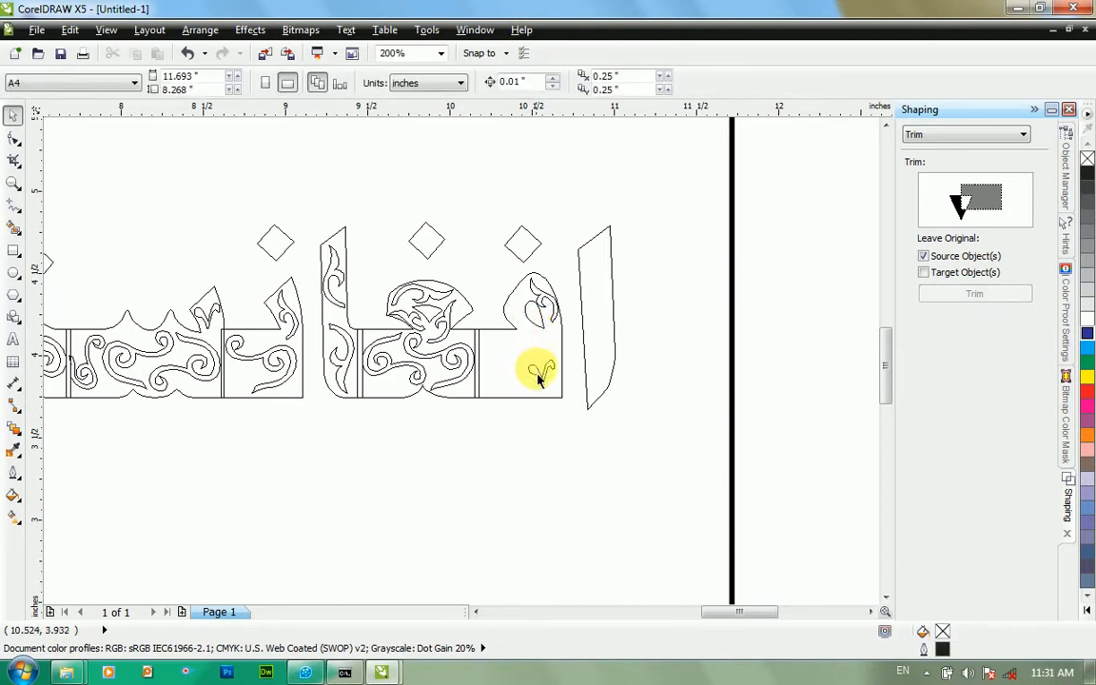
left_click(539, 373)
key("Delete")
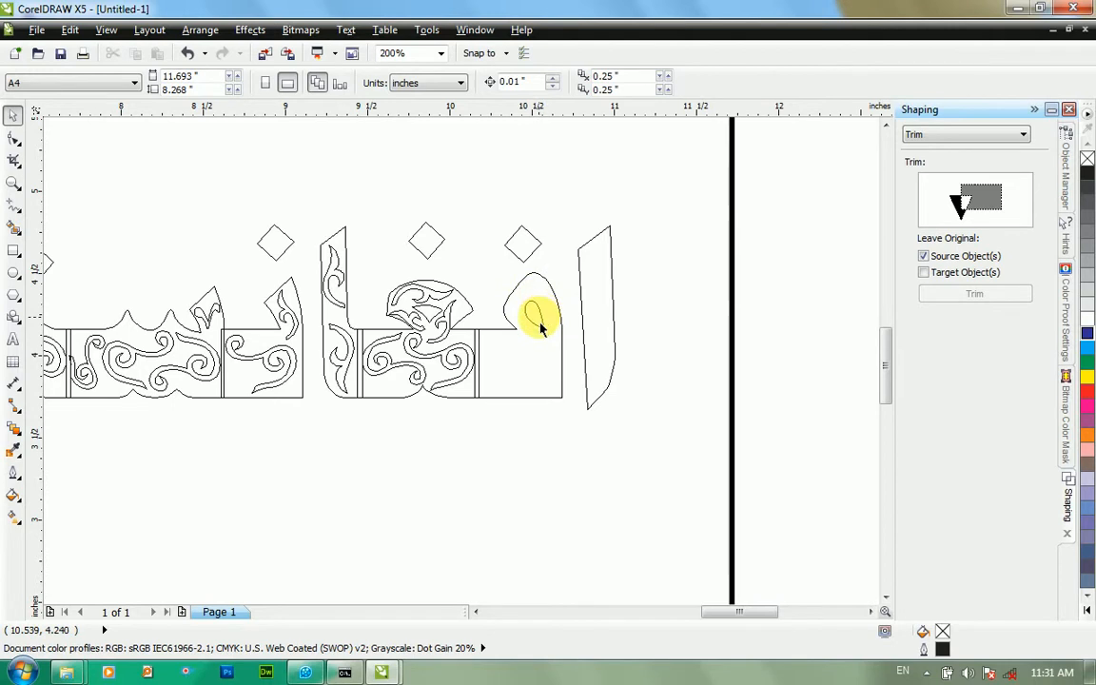
Combine the teardrop counter with the outer outline of the fa into a single curve.
left_click(535, 306)
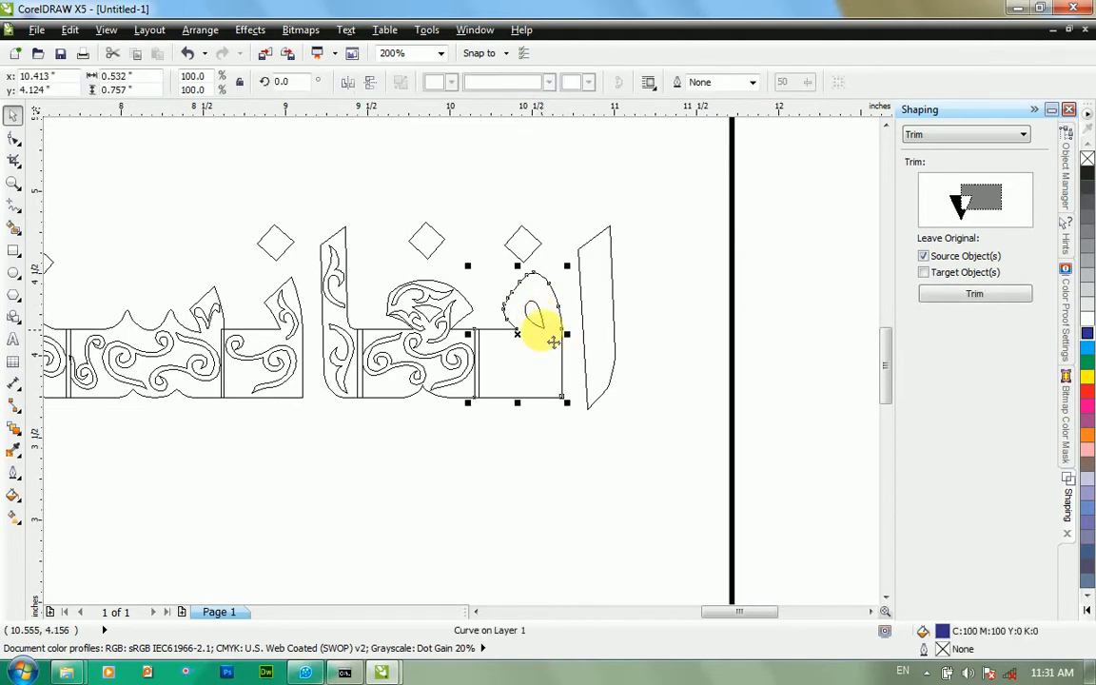
left_click(538, 328)
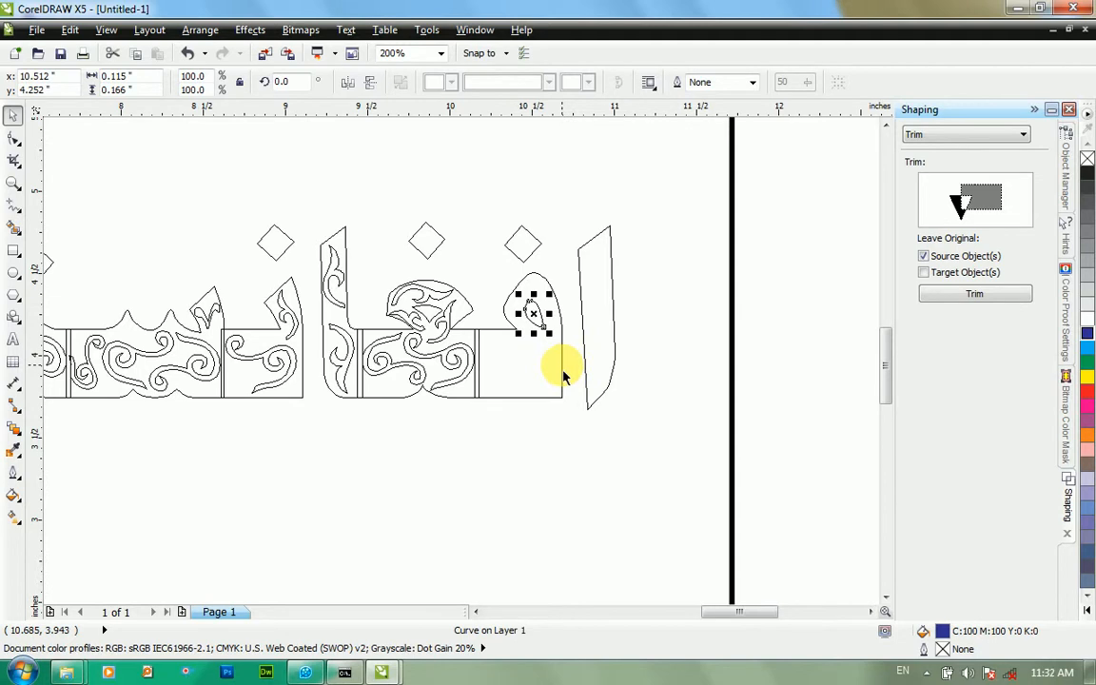
left_click(563, 376, "shift")
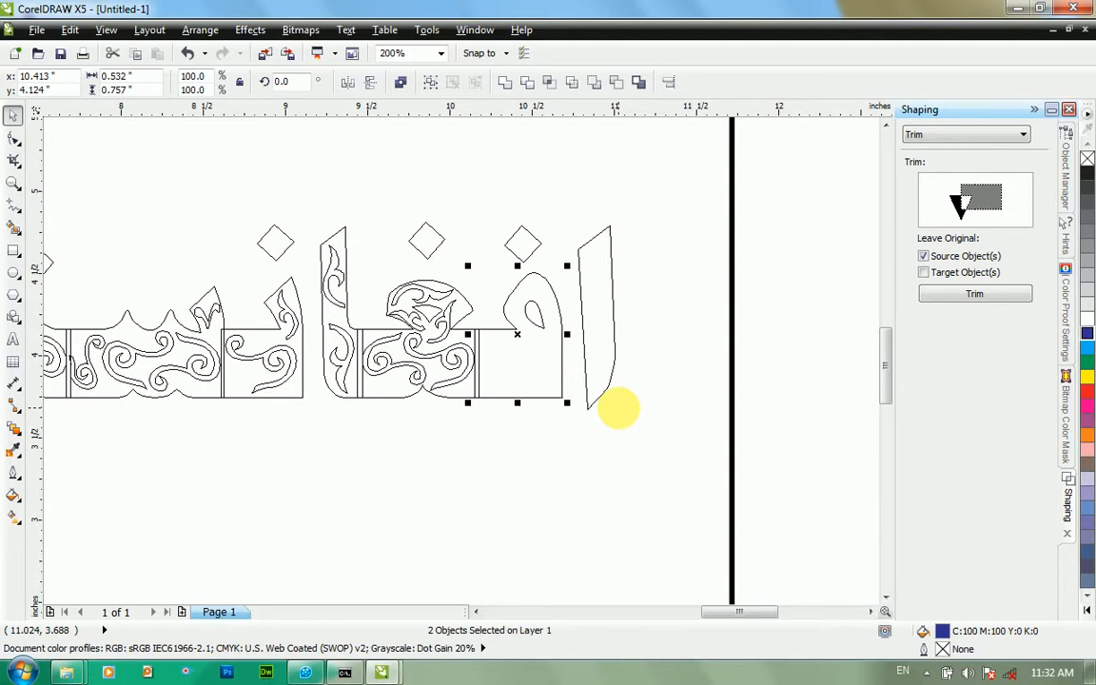
key("ctrl+l")
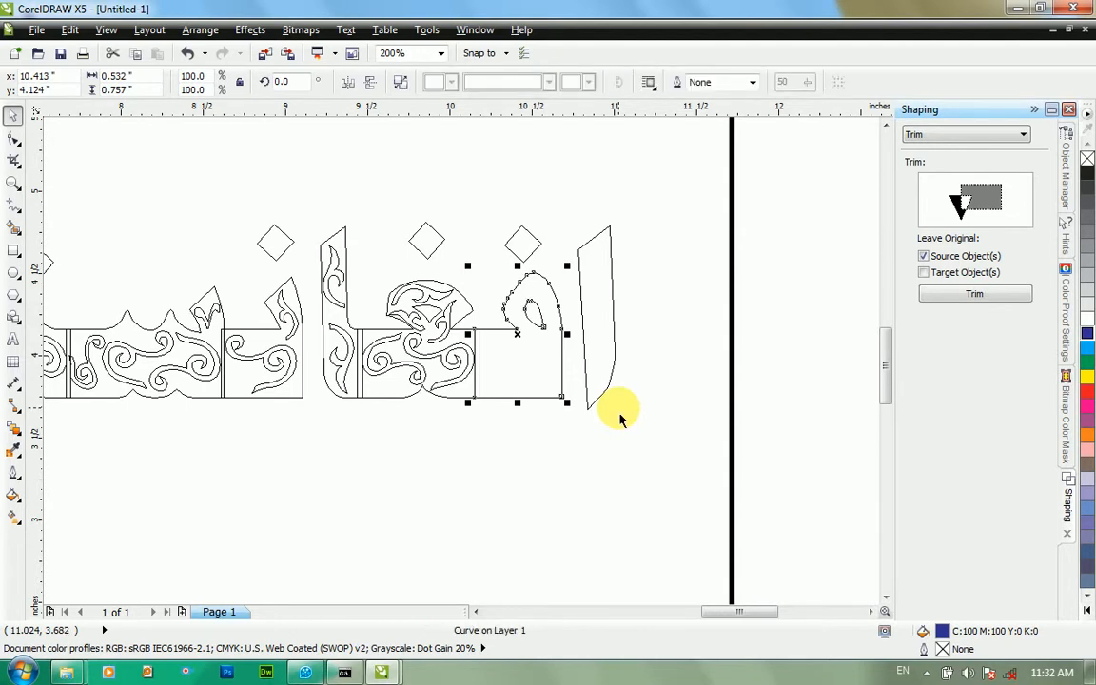
left_click(483, 439)
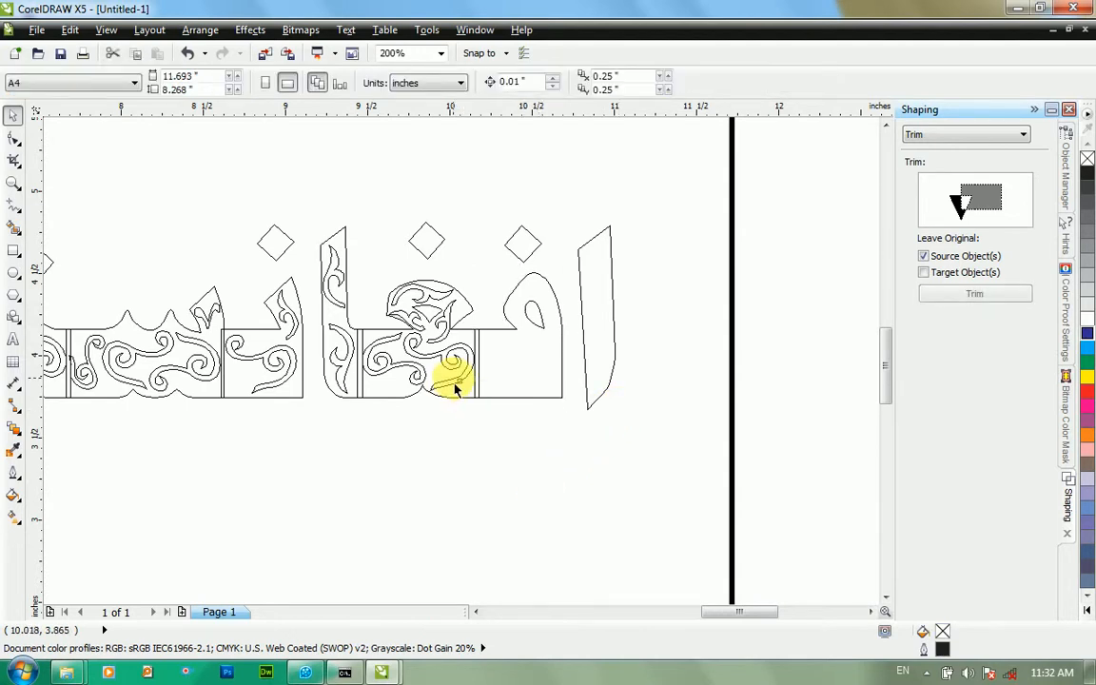
Delete all scroll and leaf ornaments inside the ghain, keeping its outer outline and small triangular counter.
left_click(454, 388)
key("Delete")
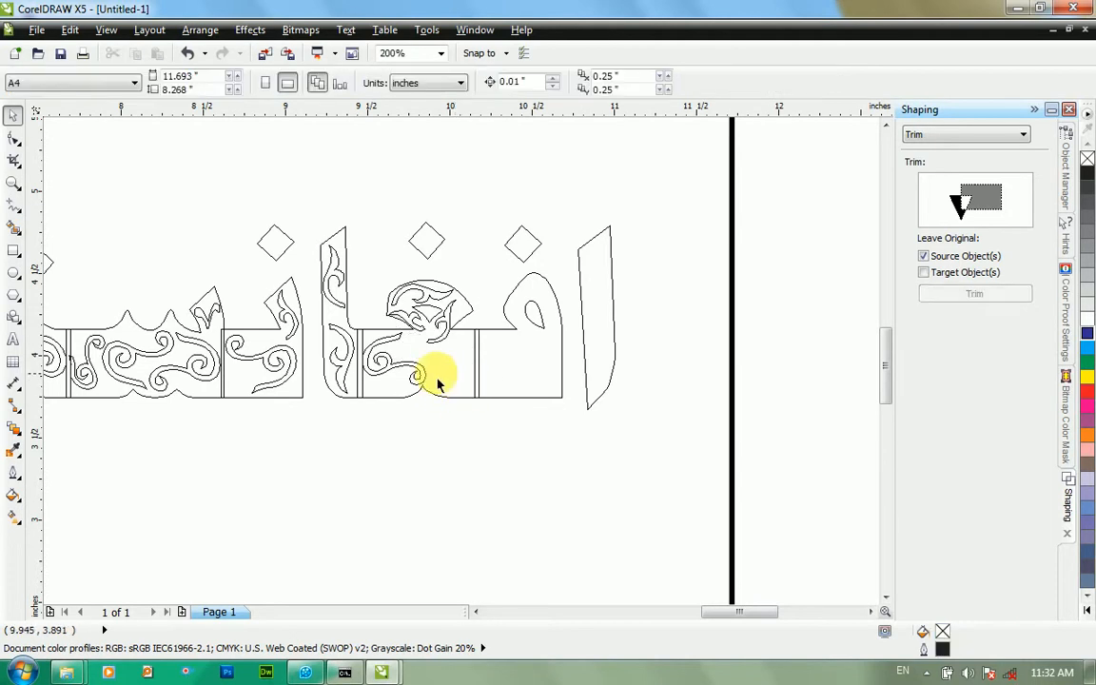
left_click(416, 377)
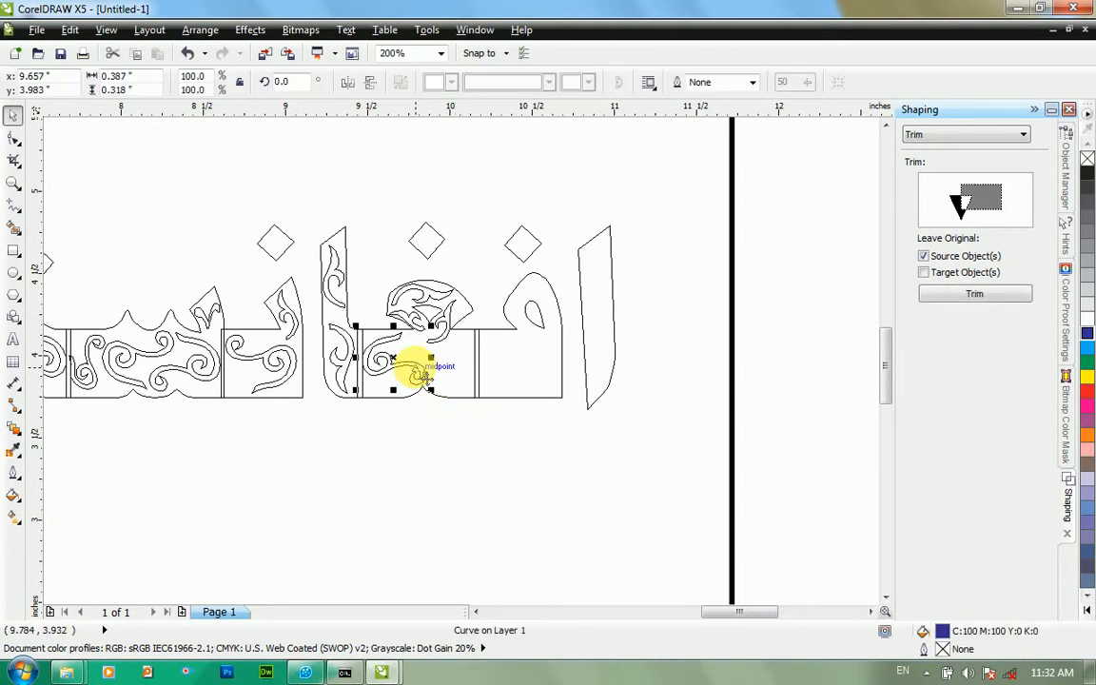
key("Delete")
left_click(419, 325)
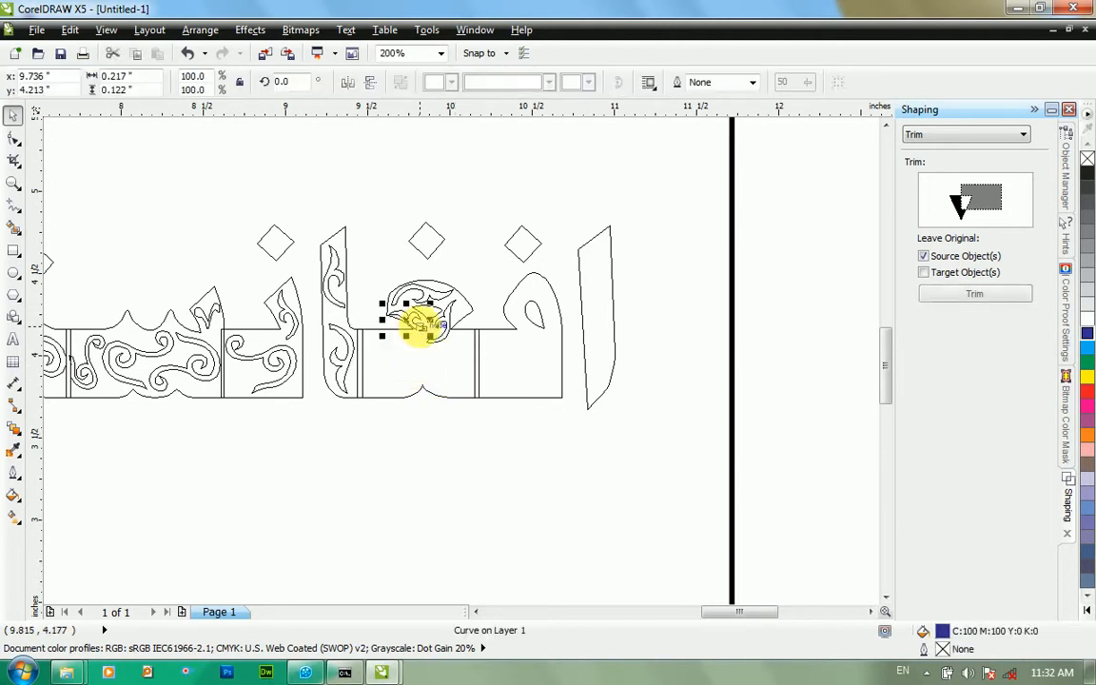
key("Delete")
left_click(429, 344)
key("Delete")
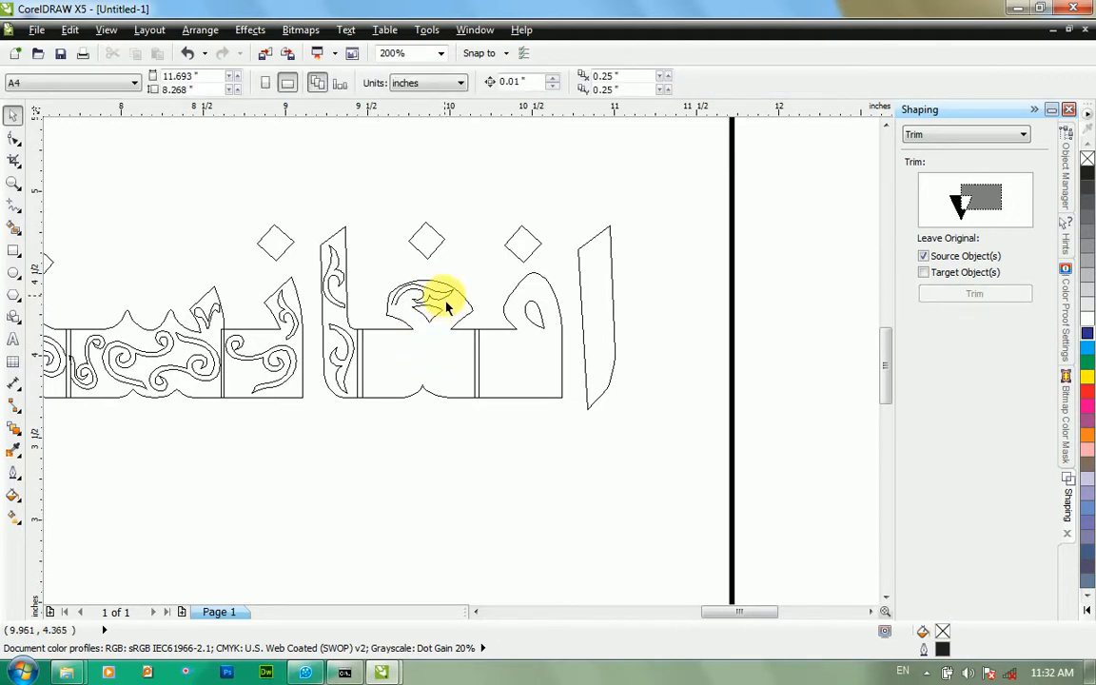
left_click(442, 300)
key("Delete")
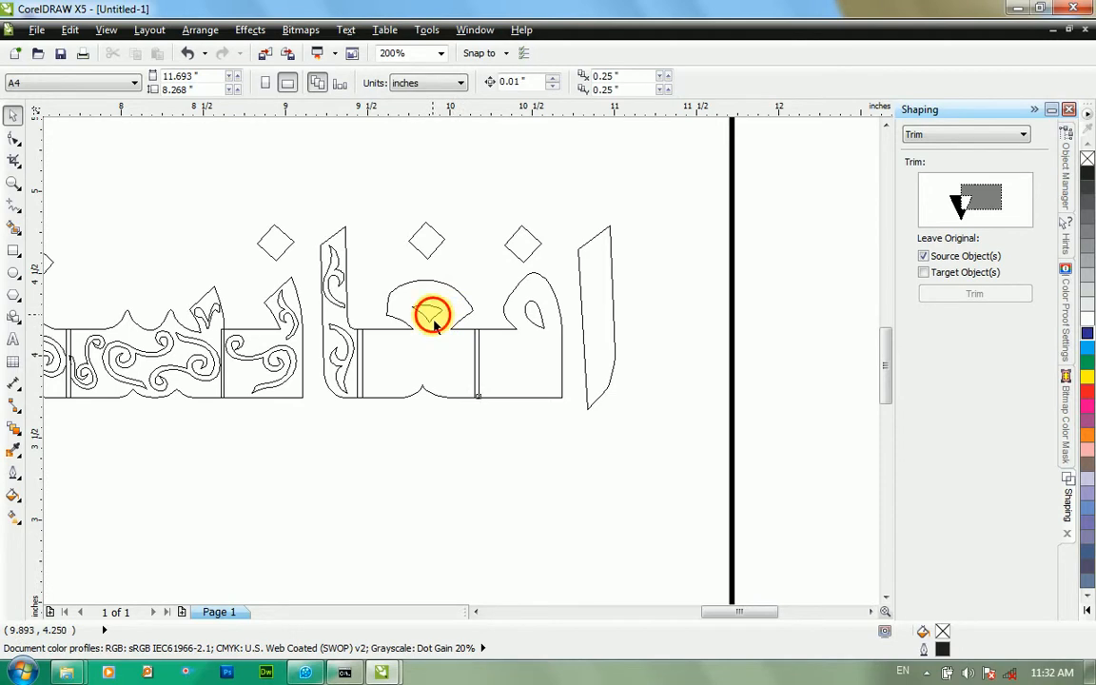
Combine the small triangular counter with the outer outline of the ghain into a single curve.
left_click(433, 323)
left_click(453, 374)
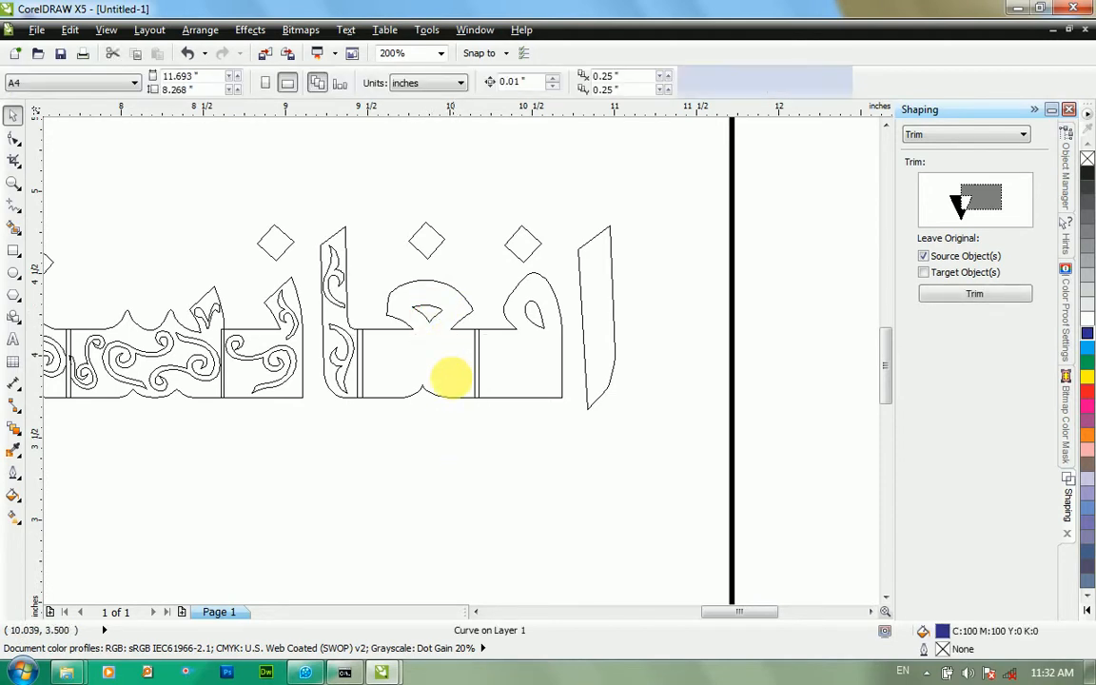
left_click(442, 324)
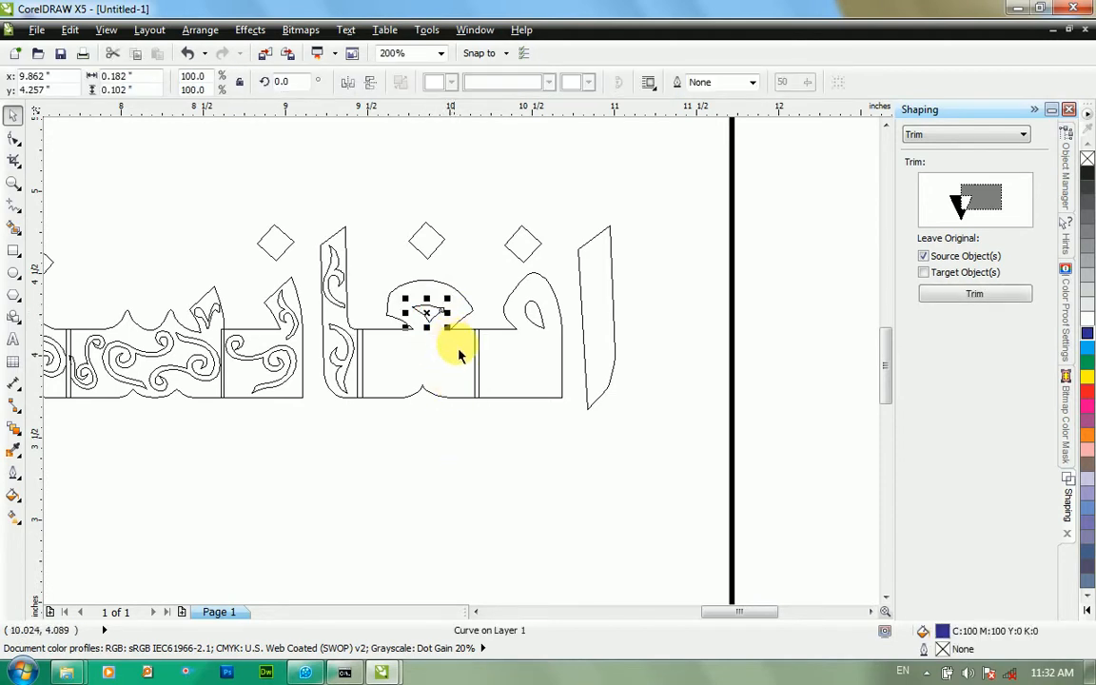
left_click(457, 400, "shift")
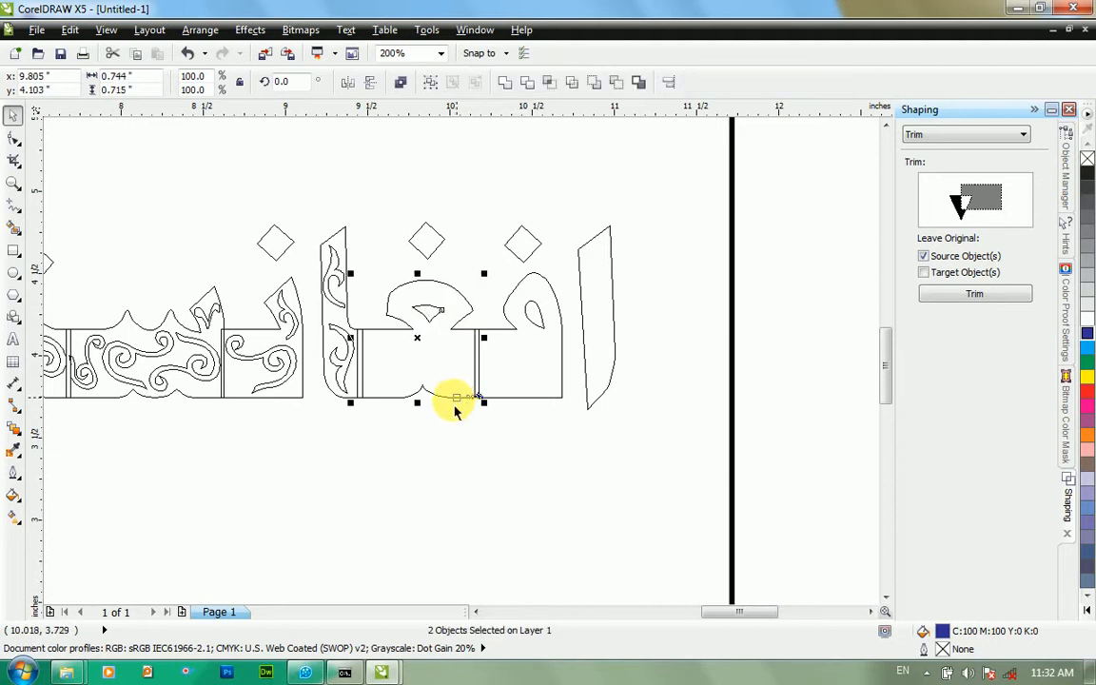
key("ctrl+l")
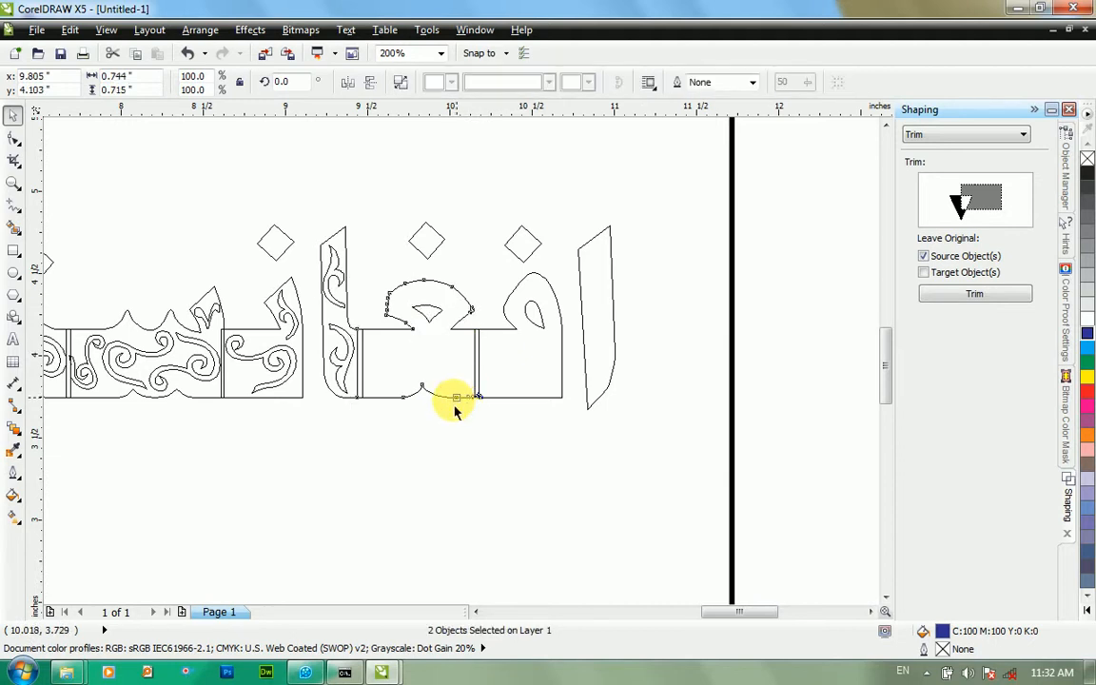
left_click(421, 392)
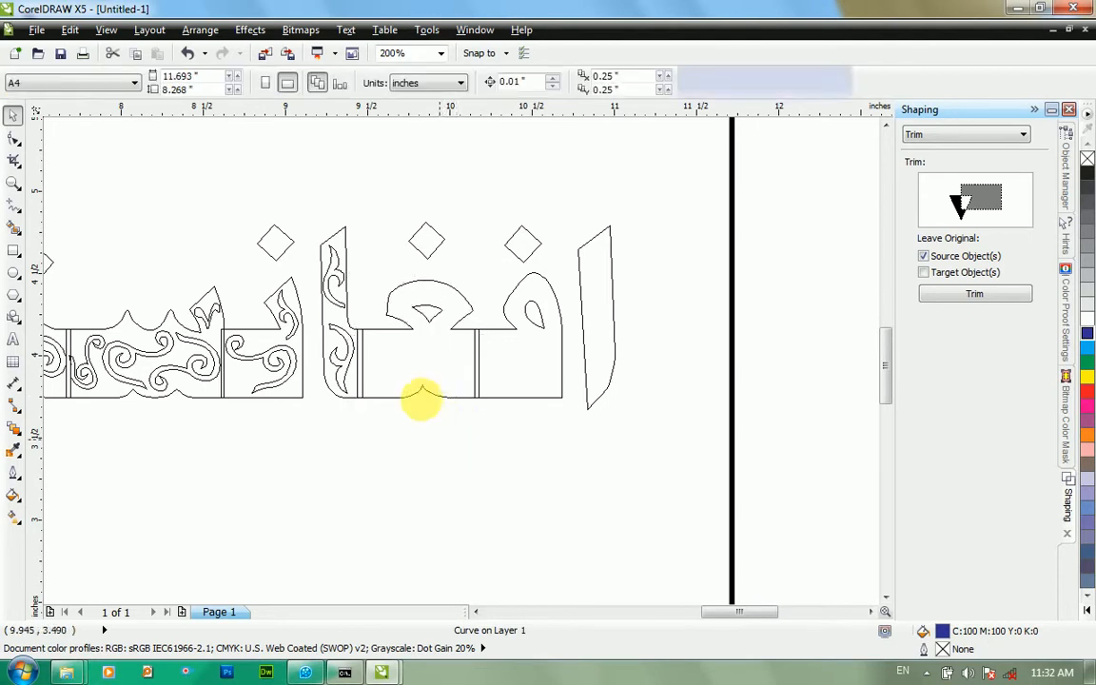
Break apart the combined curve beside the ghain and delete the upper and lower ornaments inside the adjoining alef, keeping its outline.
left_click(360, 374)
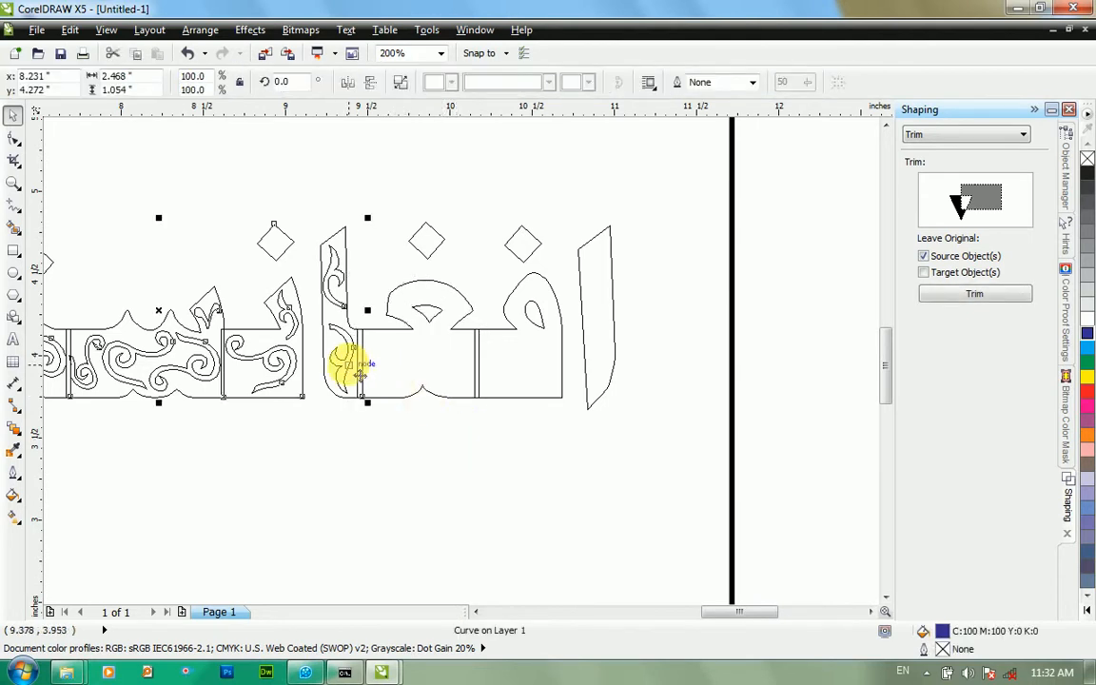
key("ctrl+k")
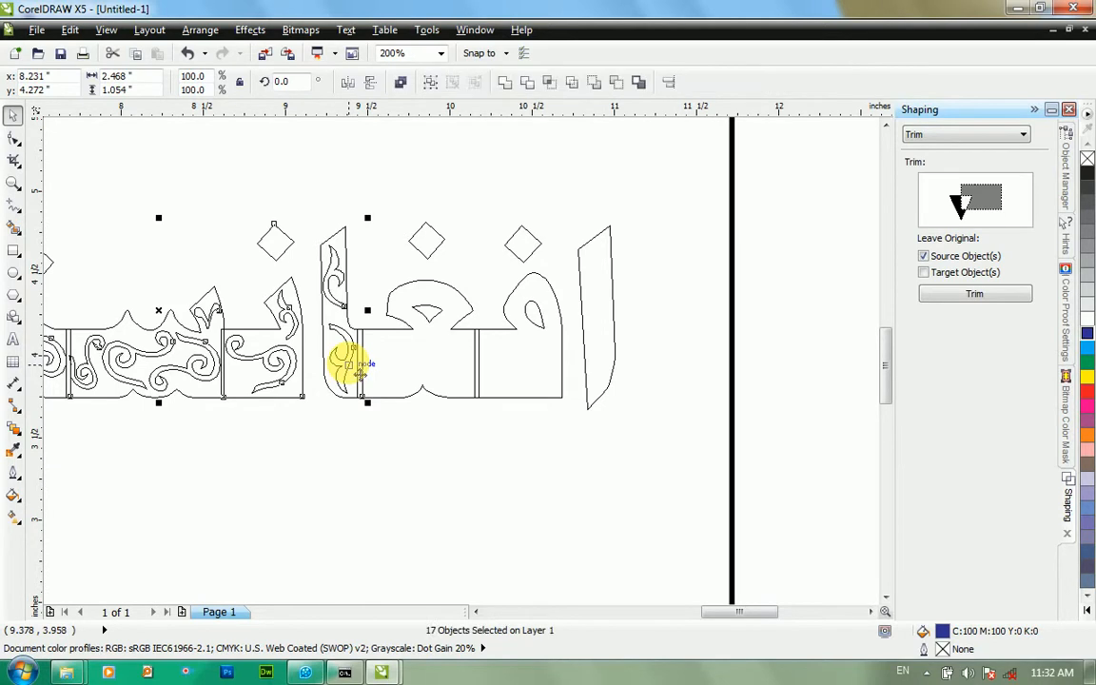
left_click(343, 455)
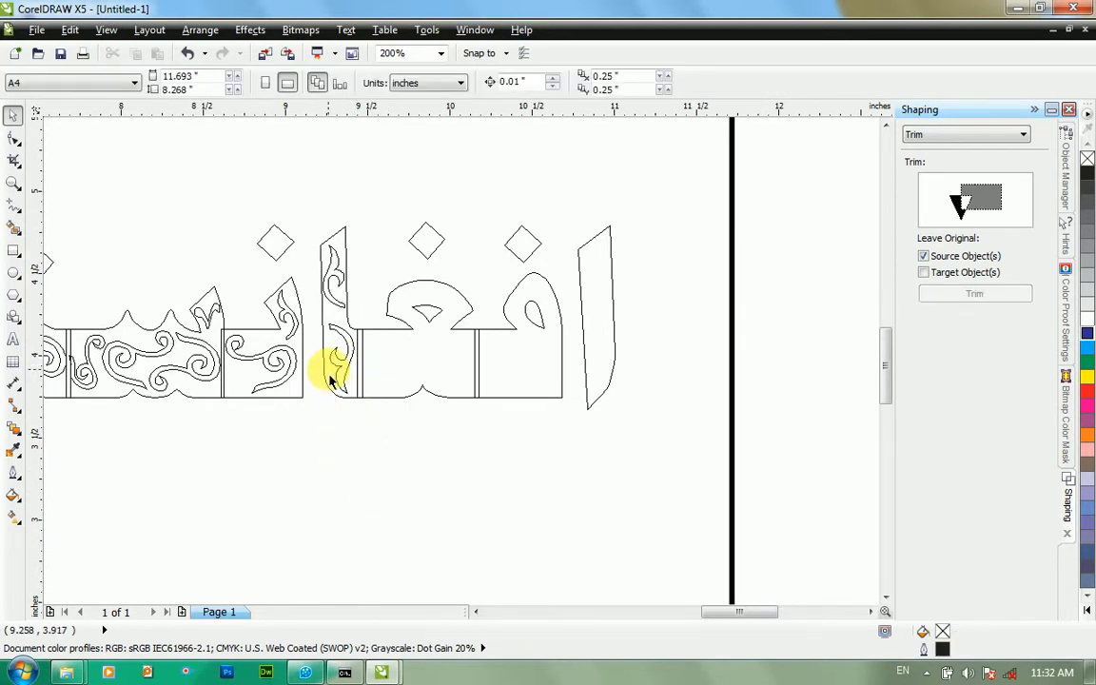
left_click(341, 370)
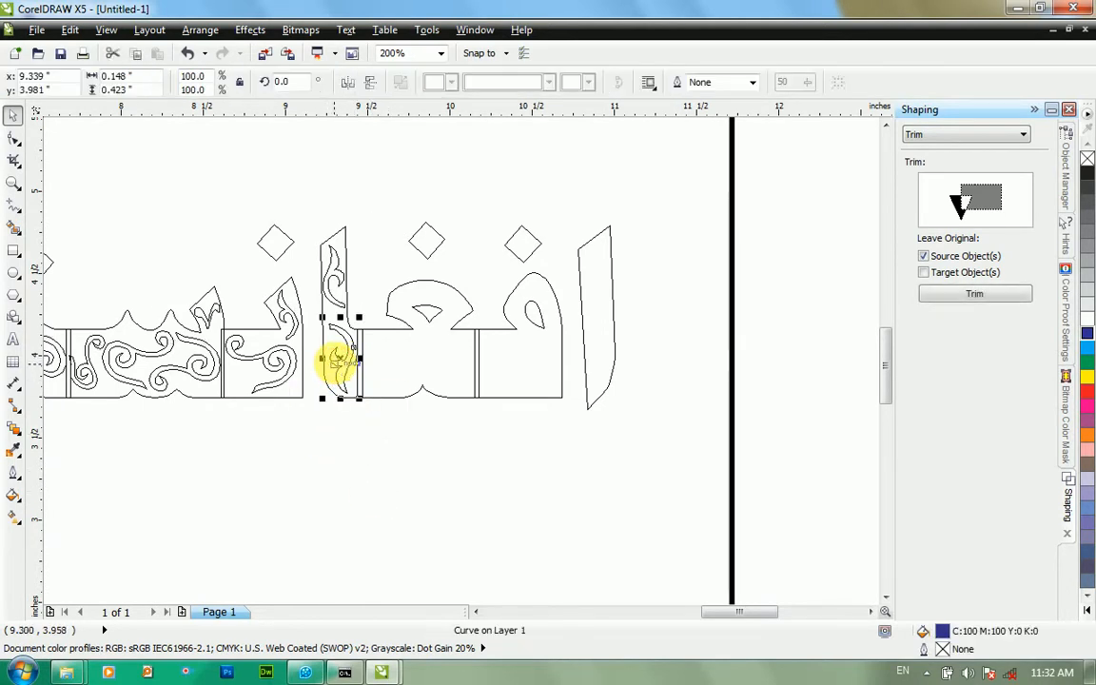
key("Delete")
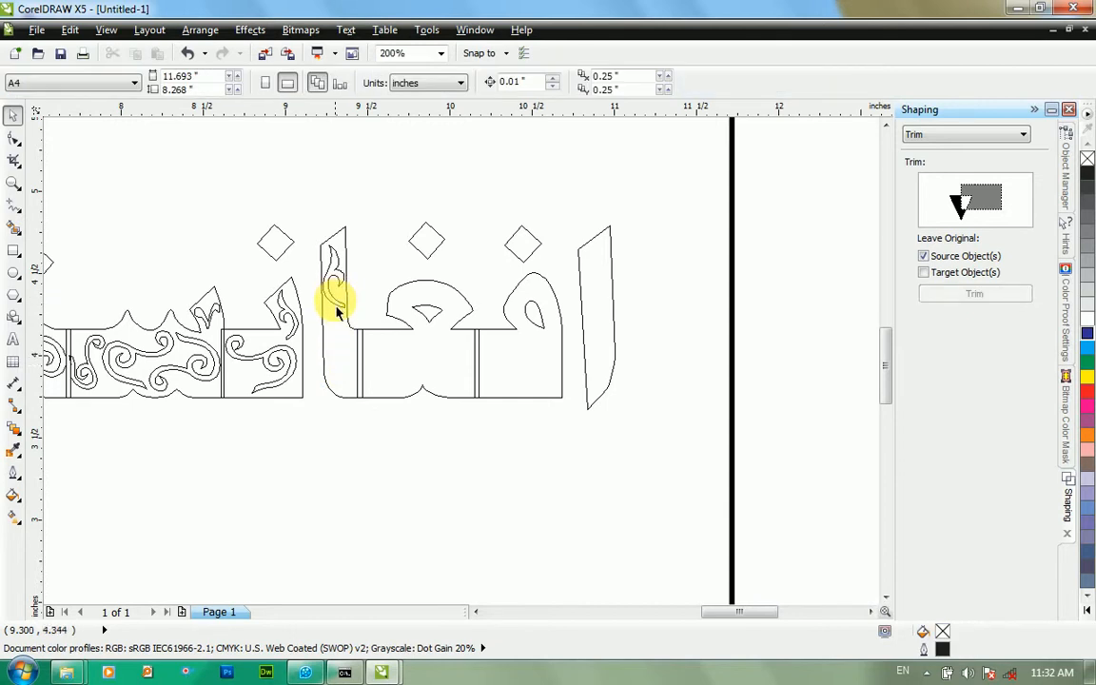
left_click(328, 295)
key("Delete")
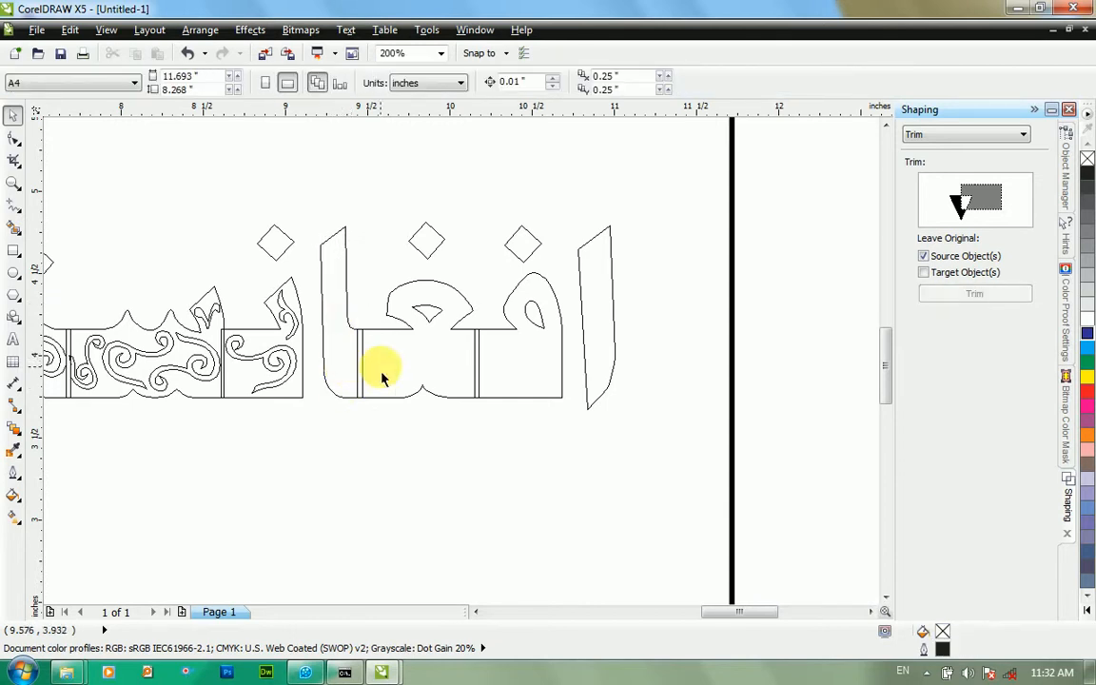
Move the ghain's four side corner nodes inward onto the adjoining alef and fa edges to remove both overlap strips.
scroll(358, 366, "up", 1)
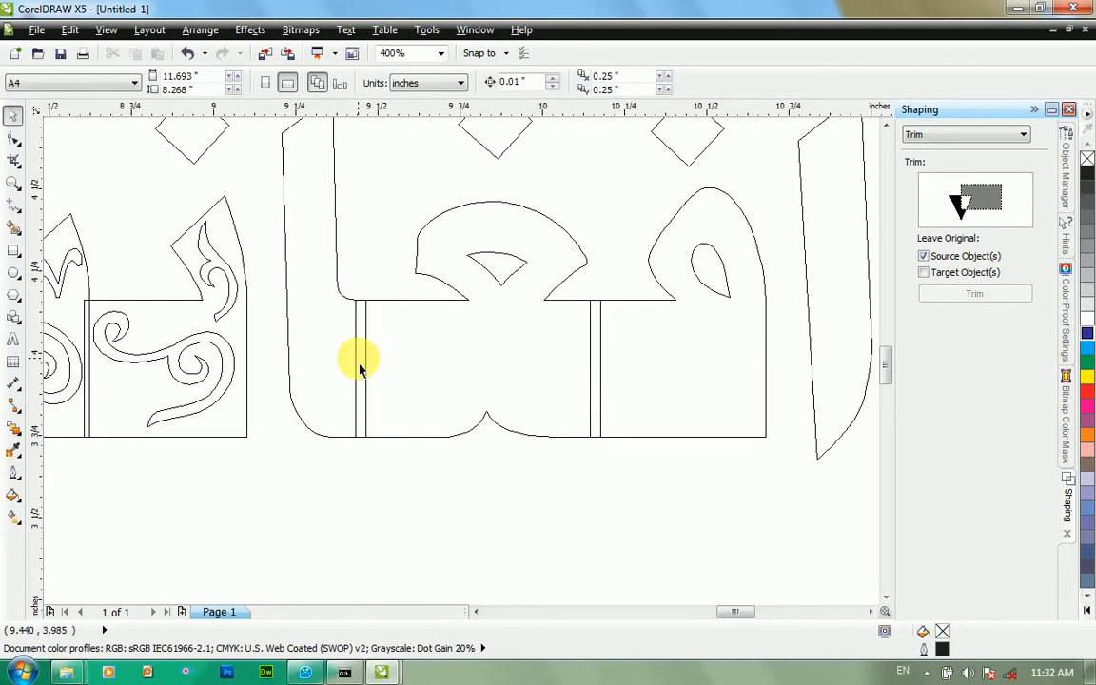
left_click(360, 368)
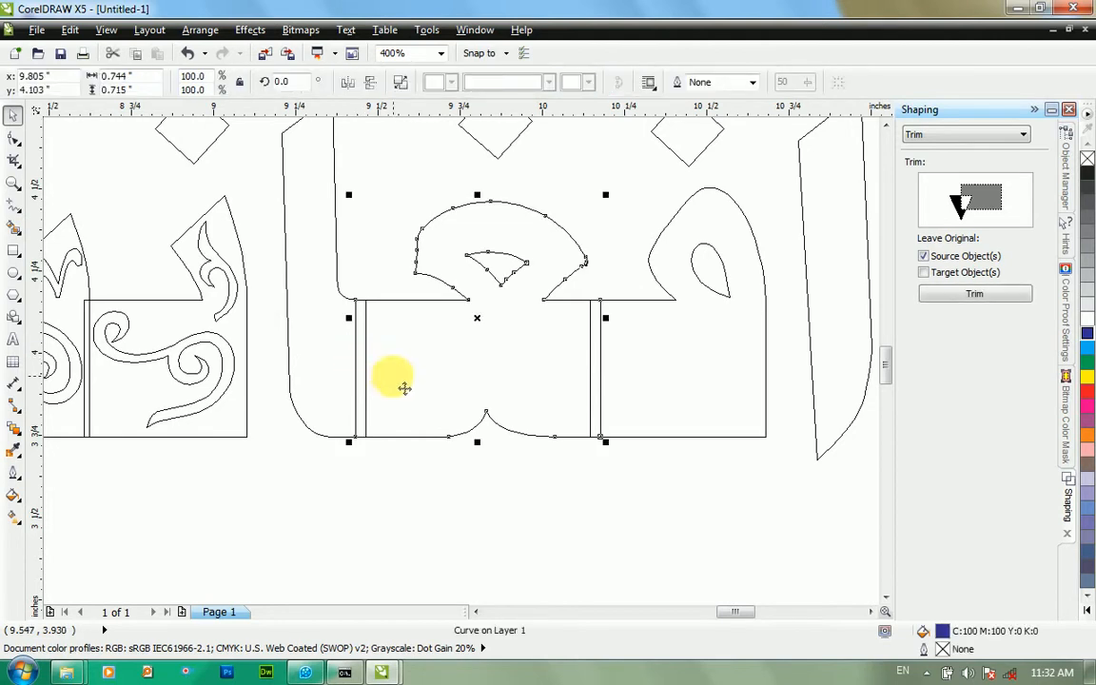
key("F10")
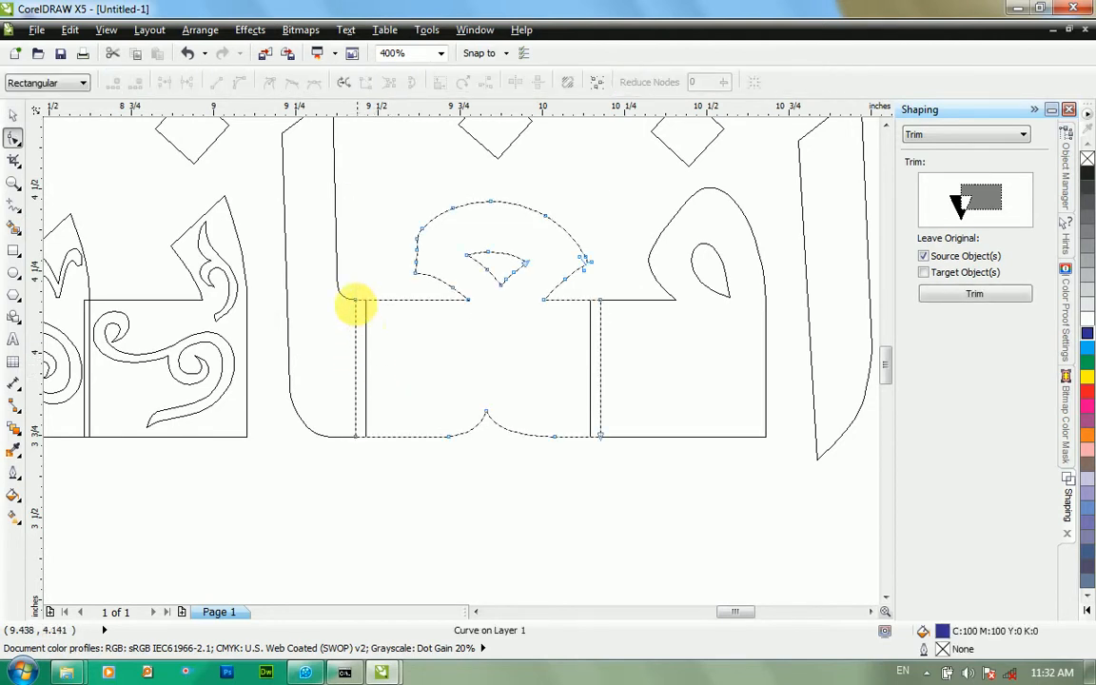
left_click(359, 301)
left_click_drag(359, 302, 369, 302)
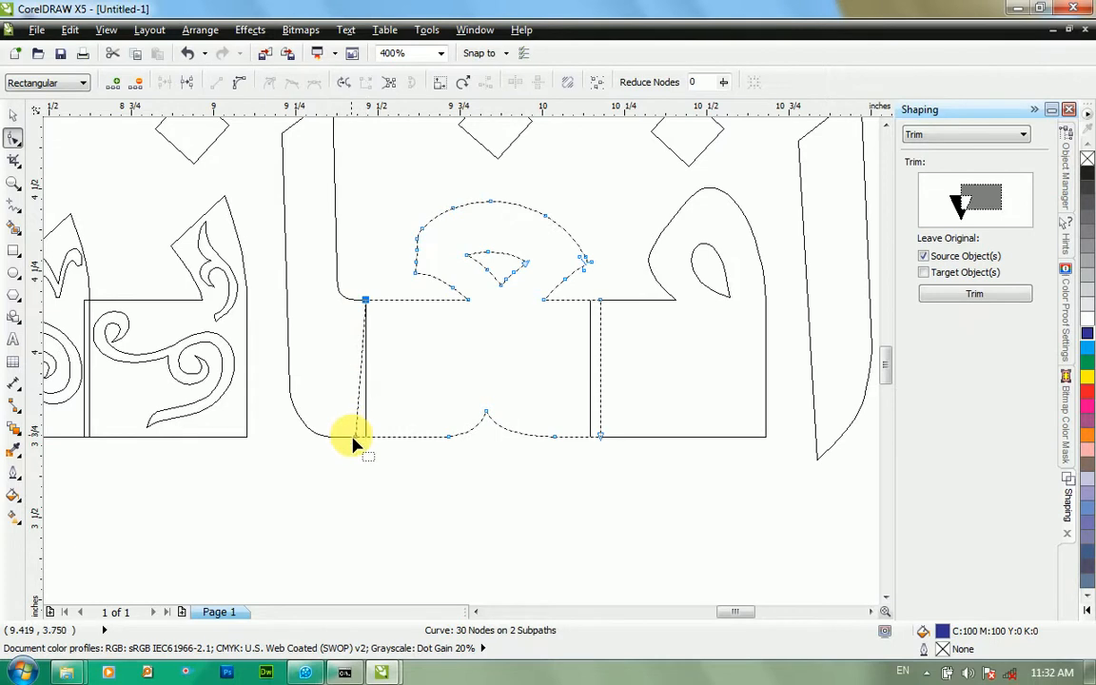
left_click_drag(357, 439, 365, 435)
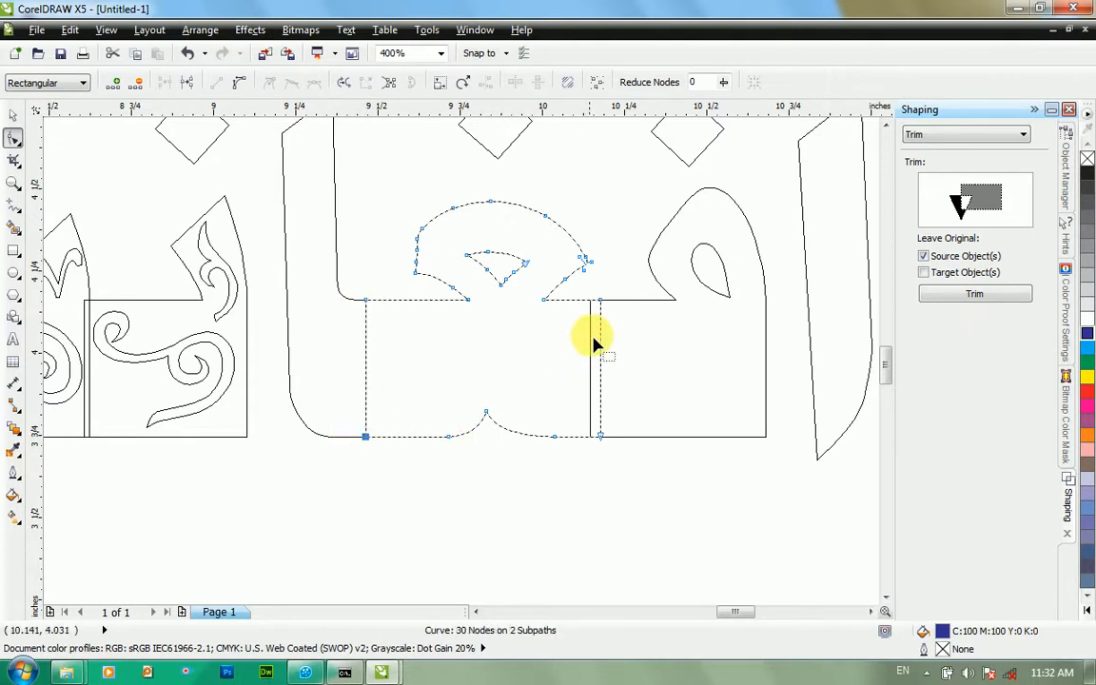
left_click_drag(601, 303, 592, 308)
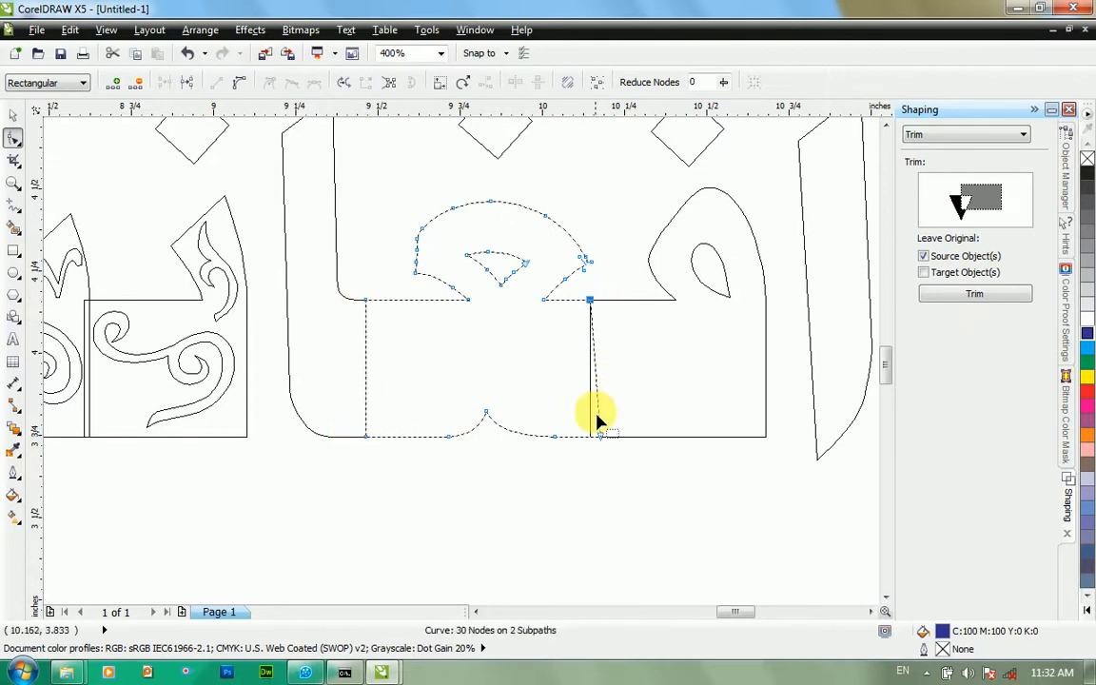
left_click_drag(601, 440, 590, 437)
key("space")
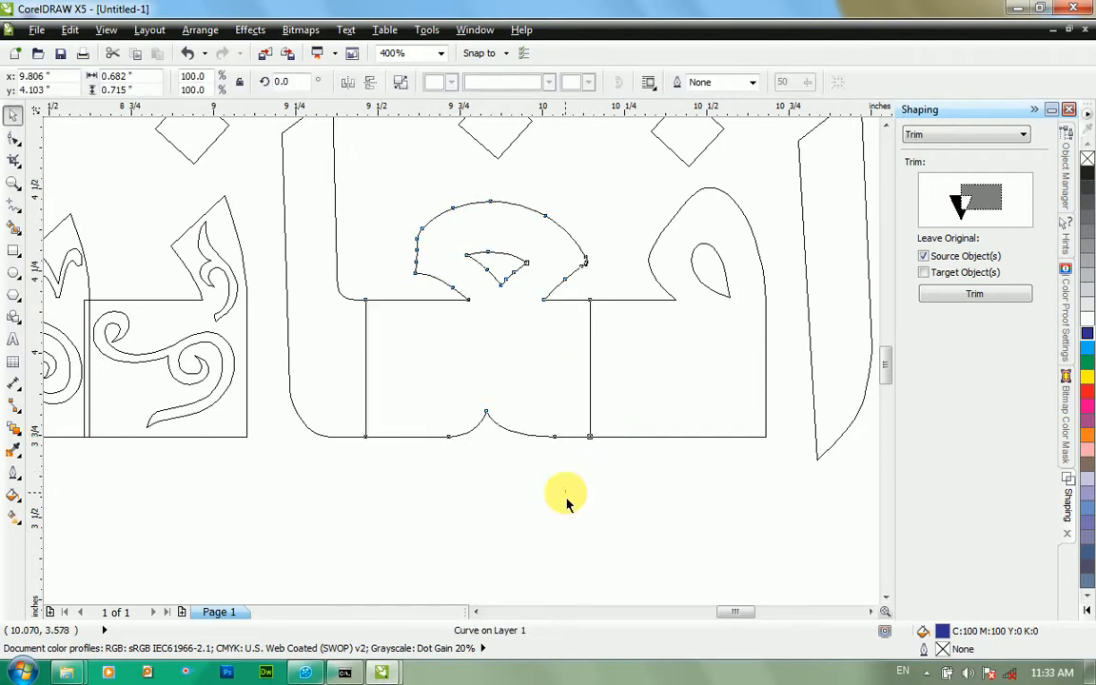
left_click(566, 504)
Delete the large scroll and the upper leaf ornament inside the nun beside the second alef, keeping its outer outline.
scroll(526, 489, "down", 1)
scroll(392, 465, "up", 1)
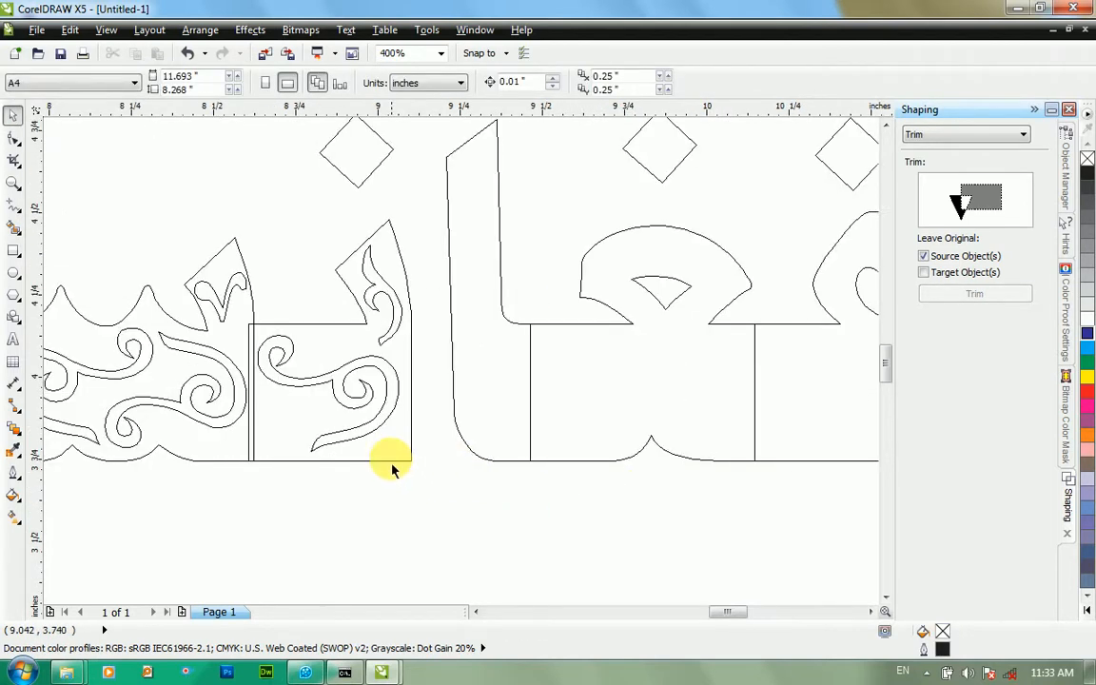
left_click(359, 404)
scroll(362, 411, "down", 1)
scroll(366, 409, "up", 1)
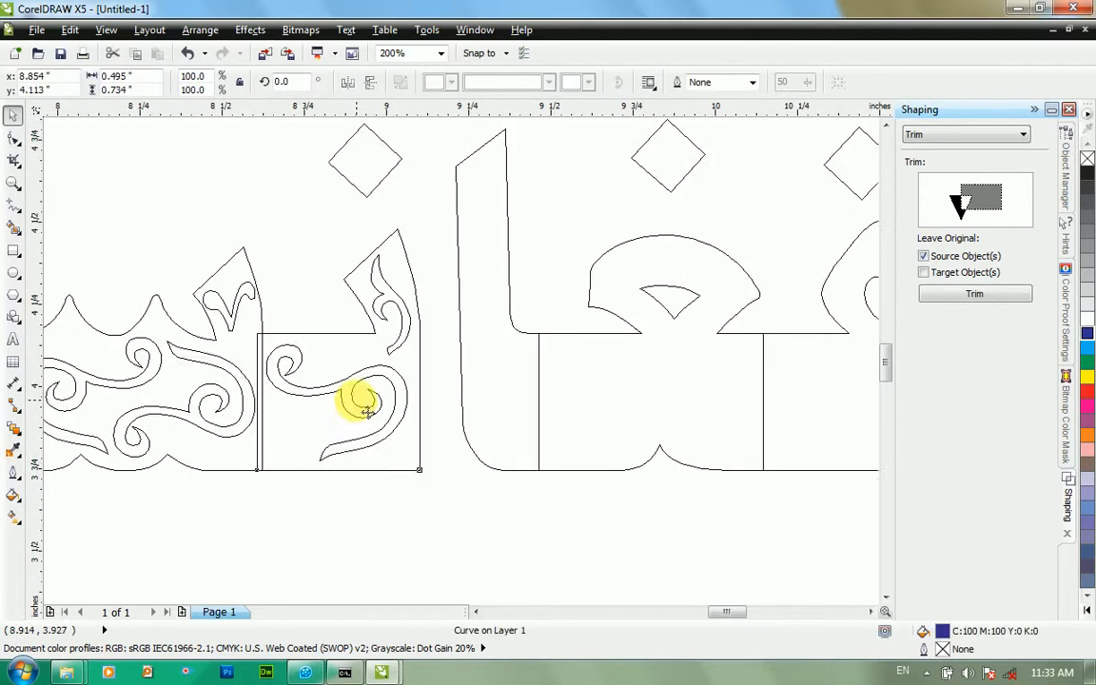
left_click(362, 509)
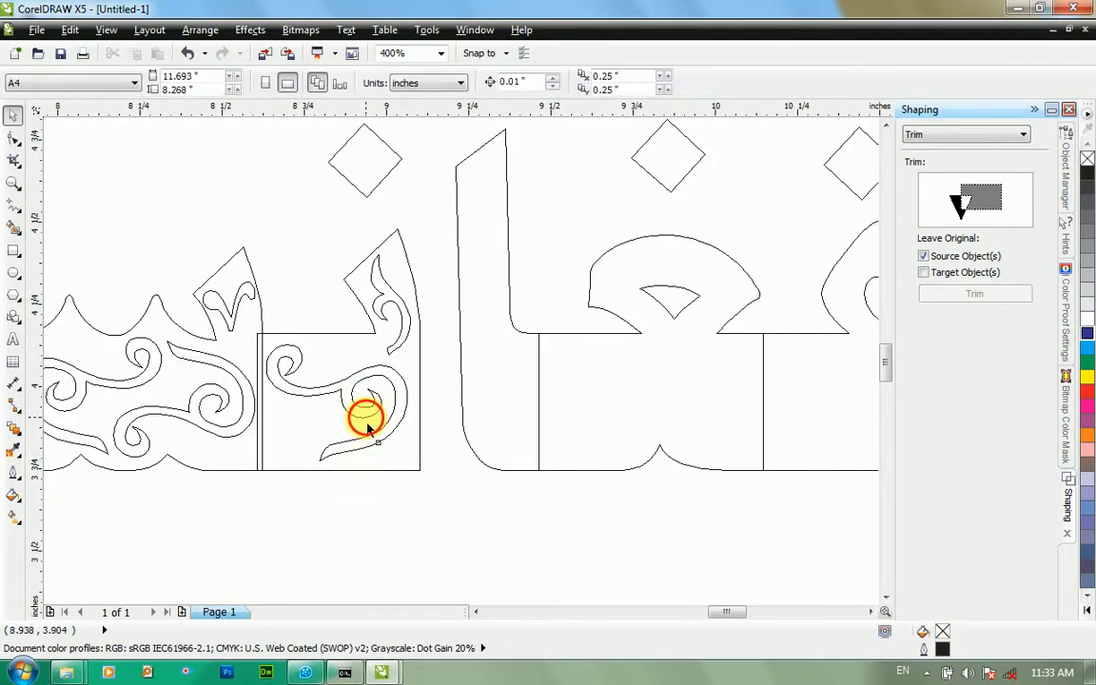
left_click(377, 430)
key("Delete")
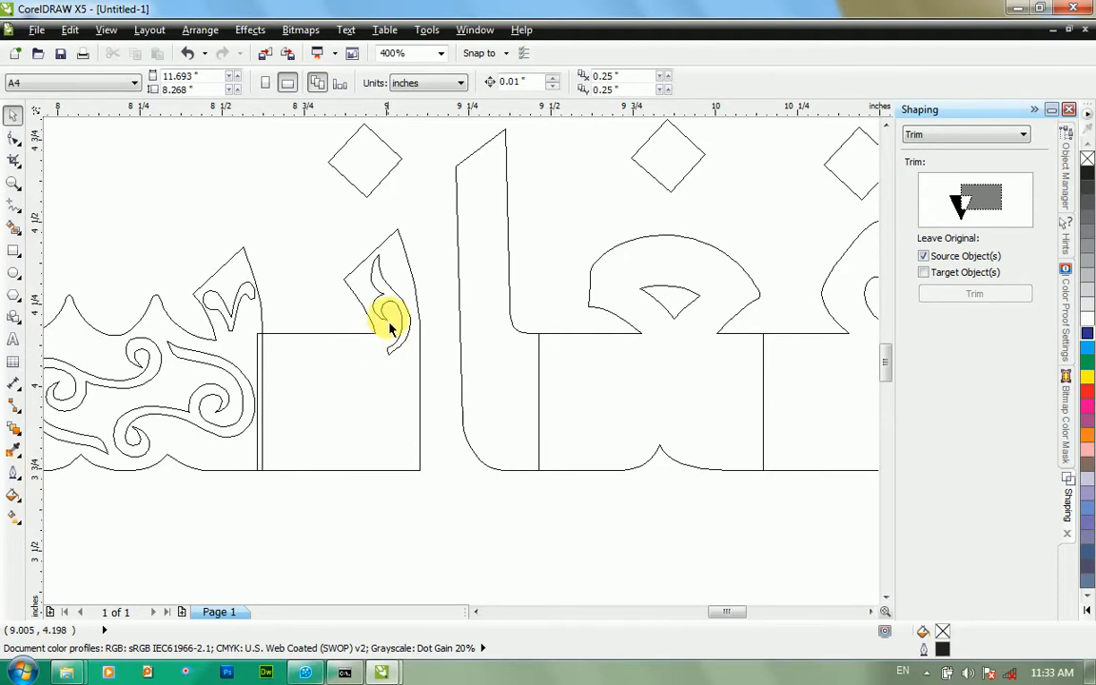
left_click(394, 314)
key("Delete")
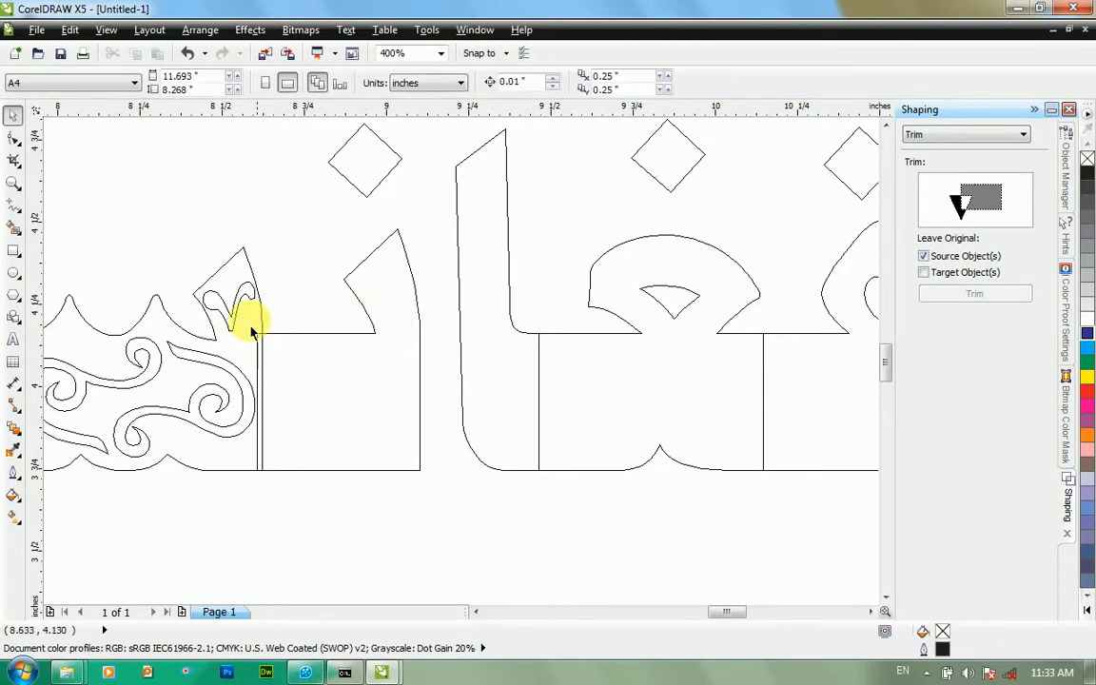
Delete all leaf and scroll ornaments inside the toothed seen, keeping its outer outline.
left_click(234, 312)
key("Delete")
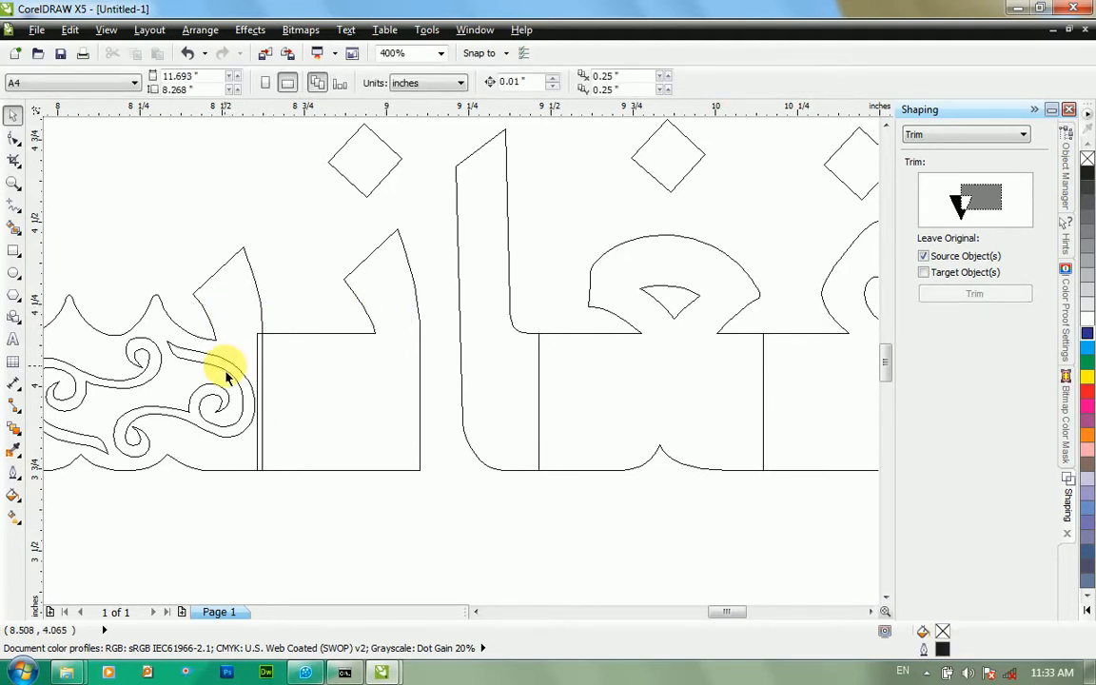
left_click(229, 371)
key("Delete")
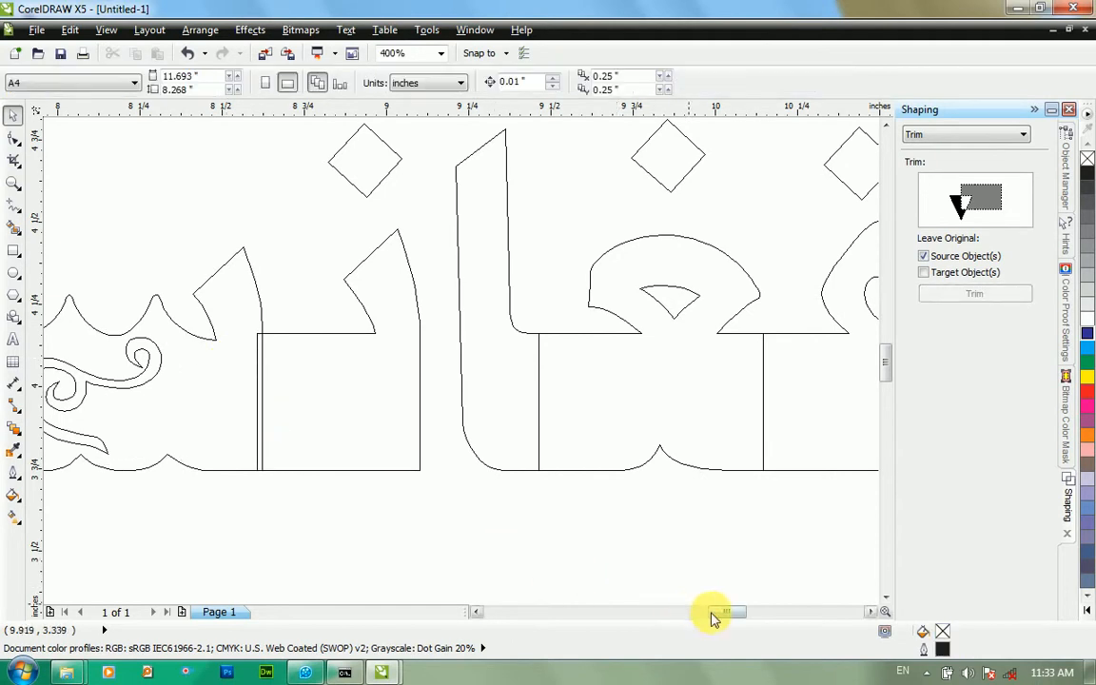
mouse_move(710, 612)
left_mouse_down()
mouse_move(683, 624)
mouse_move(705, 624)
left_mouse_up()
left_click(571, 386)
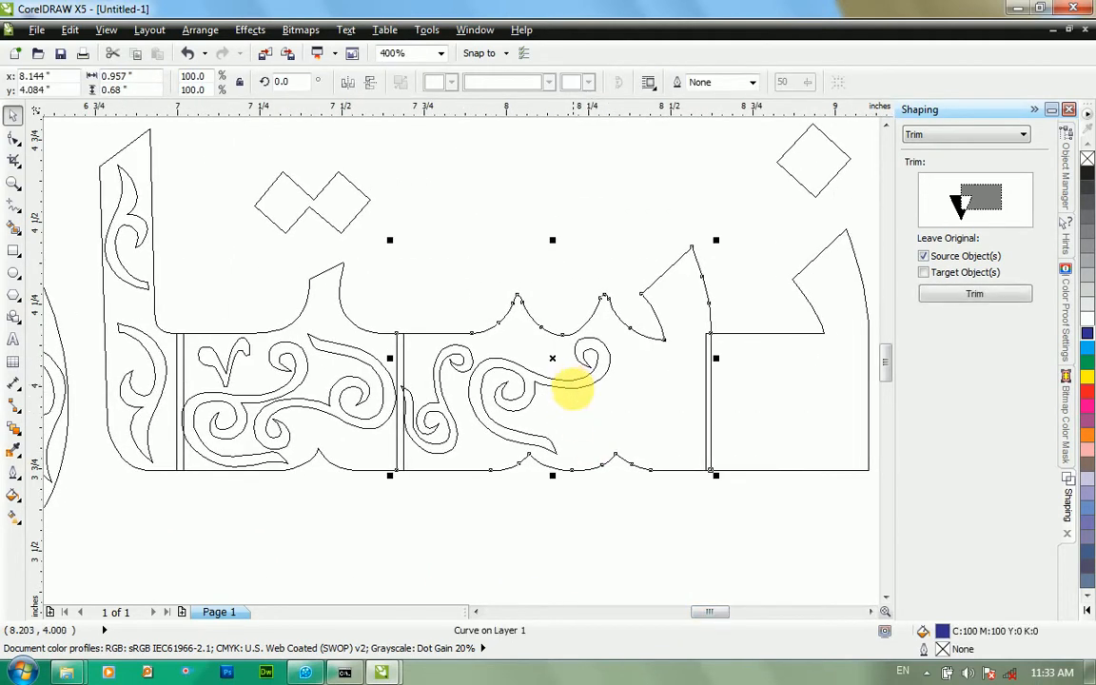
key("Delete")
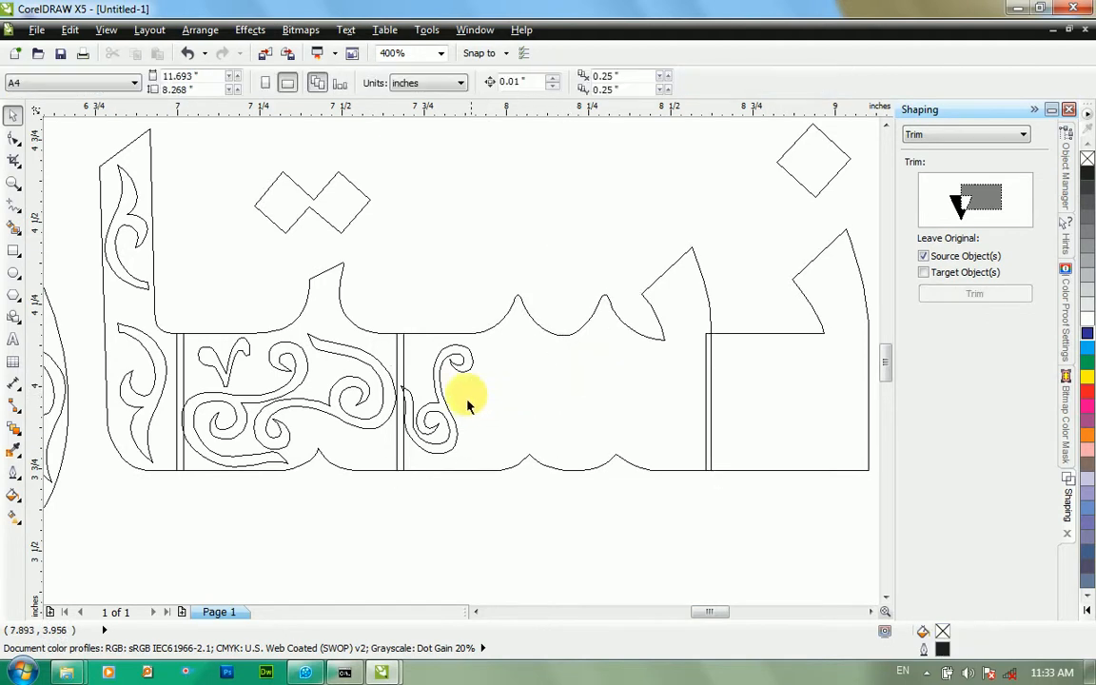
left_click(461, 371)
key("Delete")
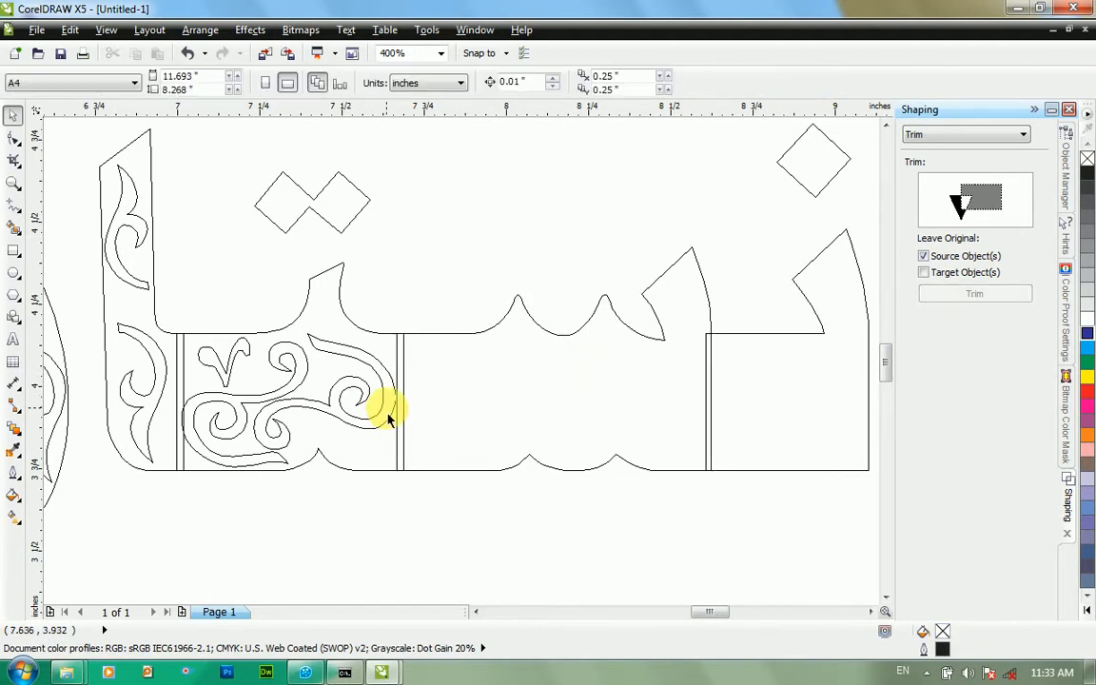
Delete all scroll and leaf ornaments inside the ta below the double diamond dots, keeping its outer outline.
left_click(386, 407)
key("Delete")
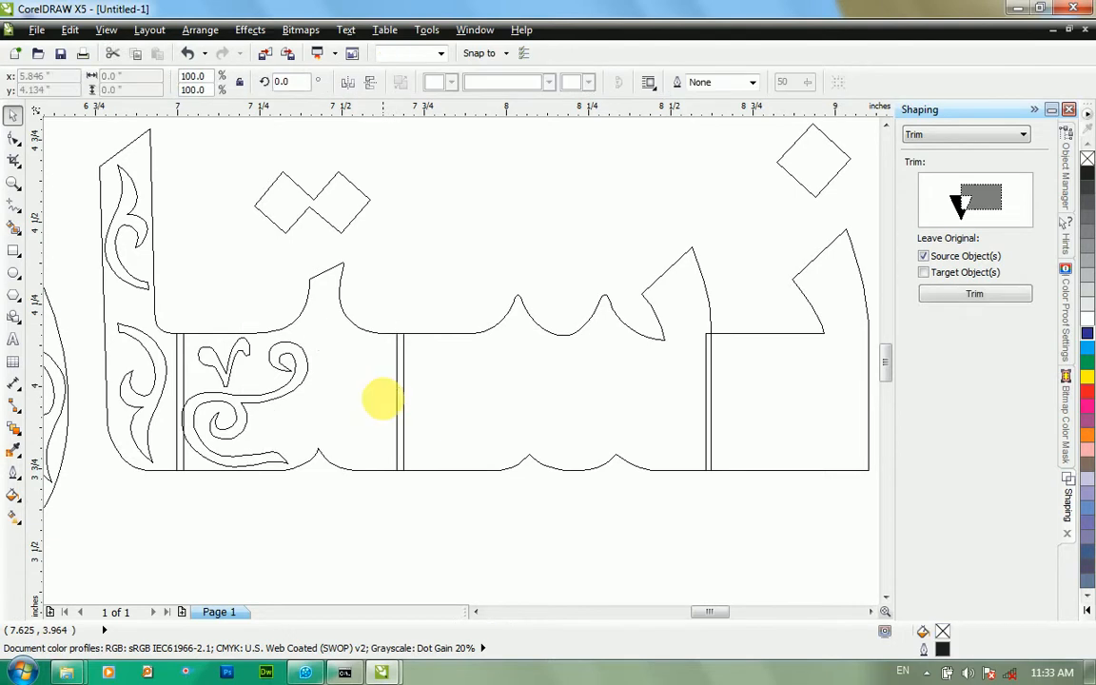
left_click(305, 390)
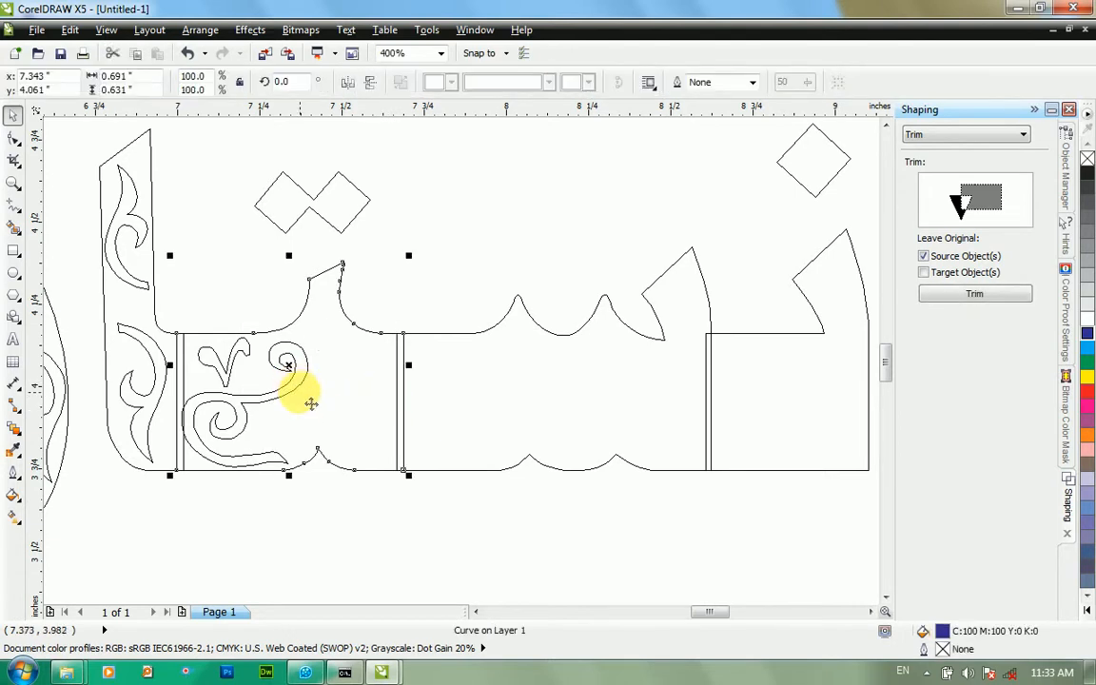
key("Delete")
left_click(280, 361)
key("Delete")
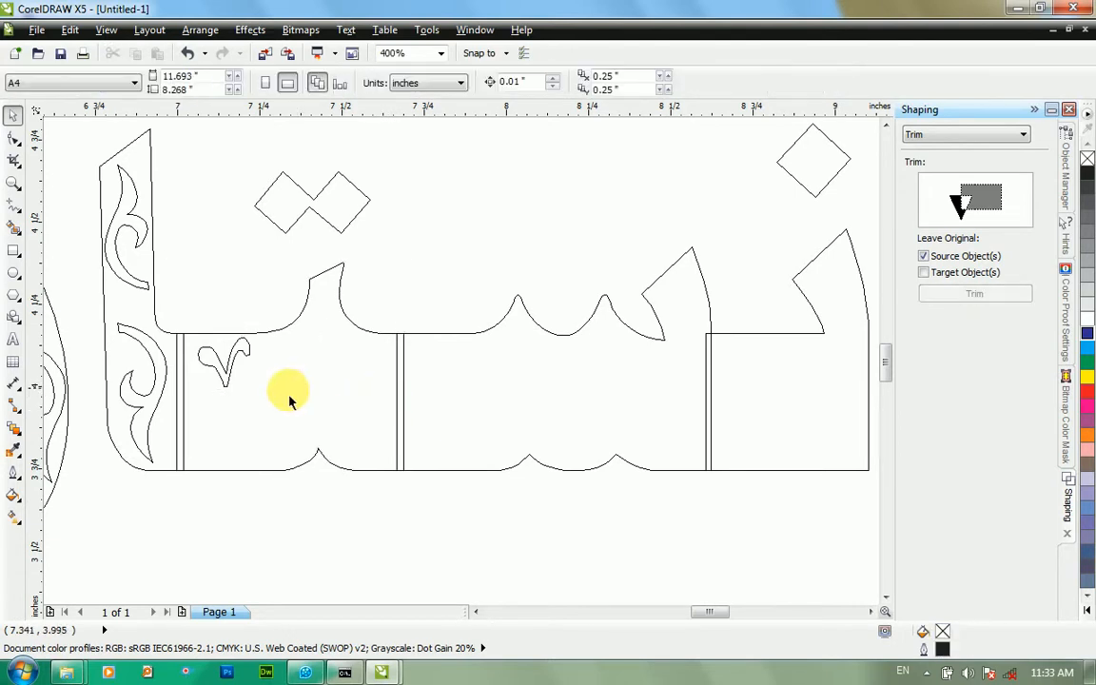
left_click(232, 381)
key("Delete")
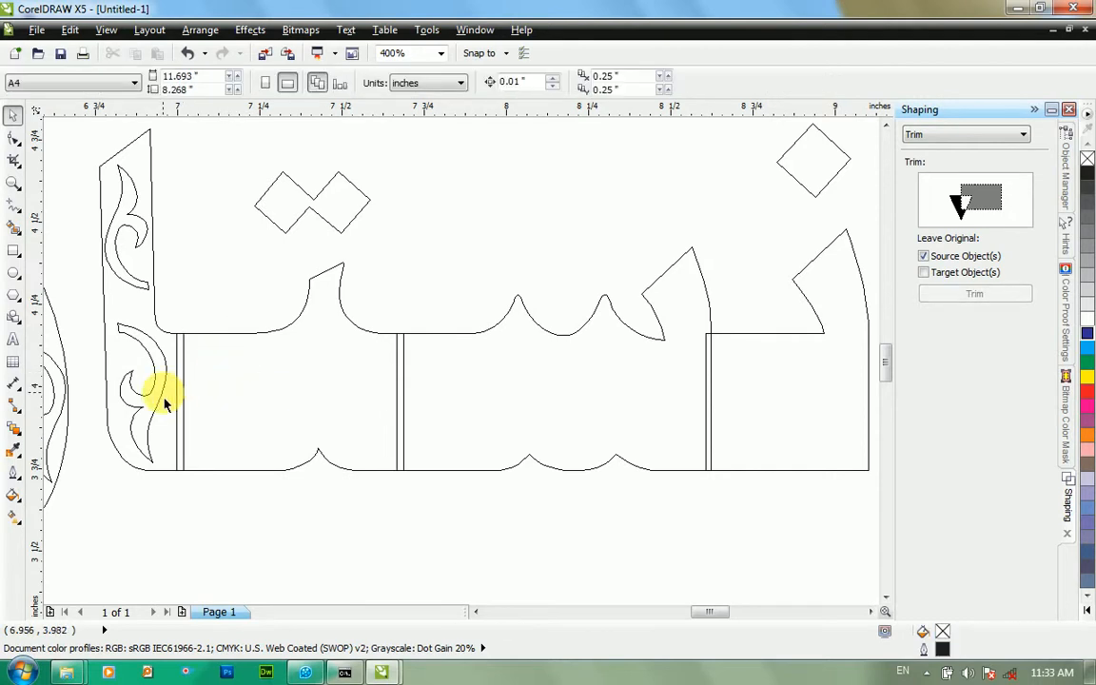
Break apart the combined curve that holds the ornamented alef after the ta and the letters following it.
double_click(157, 390)
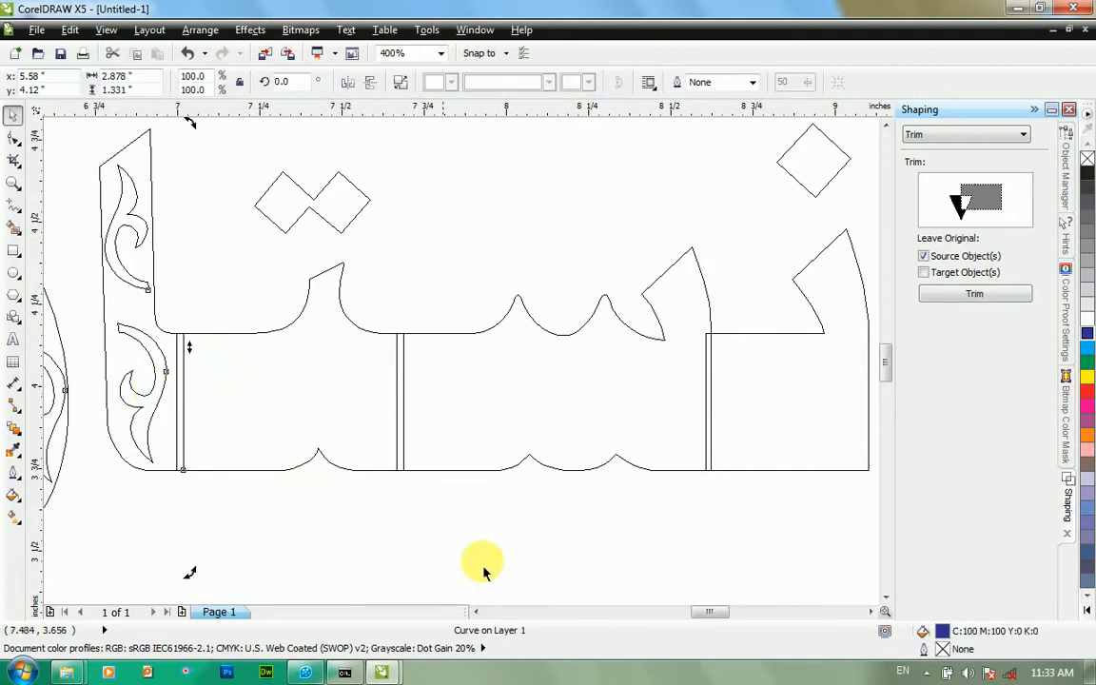
left_click_drag(695, 614, 674, 625)
scroll(472, 524, "down", 1)
key("ctrl+a")
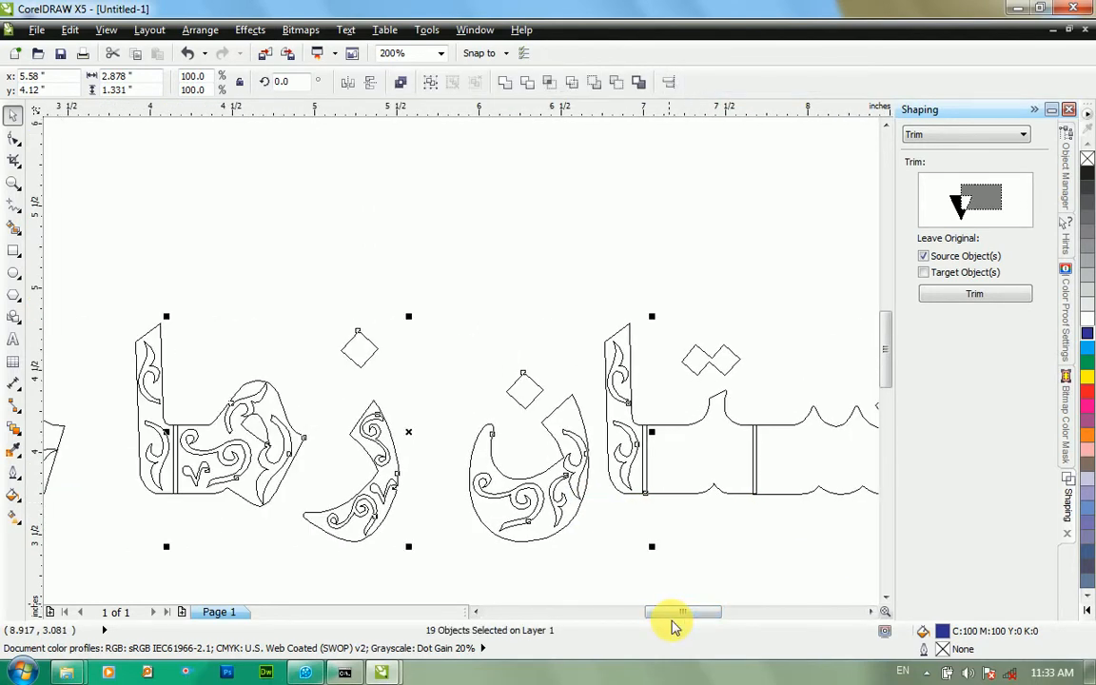
left_click(435, 324)
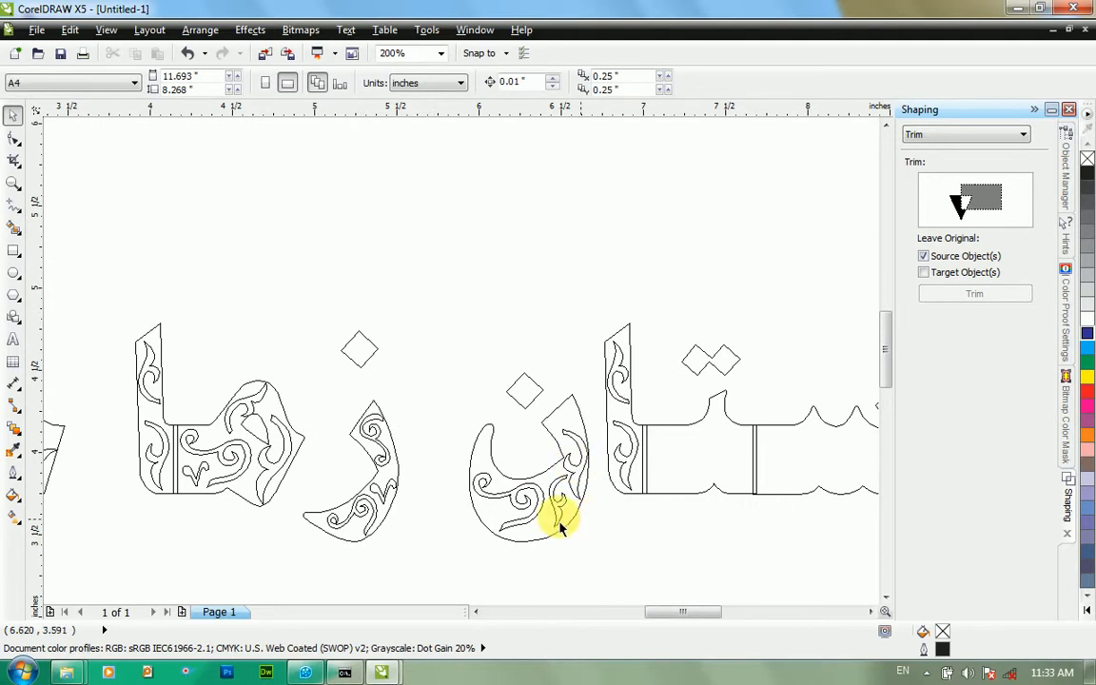
Delete the scroll and leaf ornaments inside the nun that follows the alef after the ta, keeping its outer outline.
left_click(529, 505)
key("Delete")
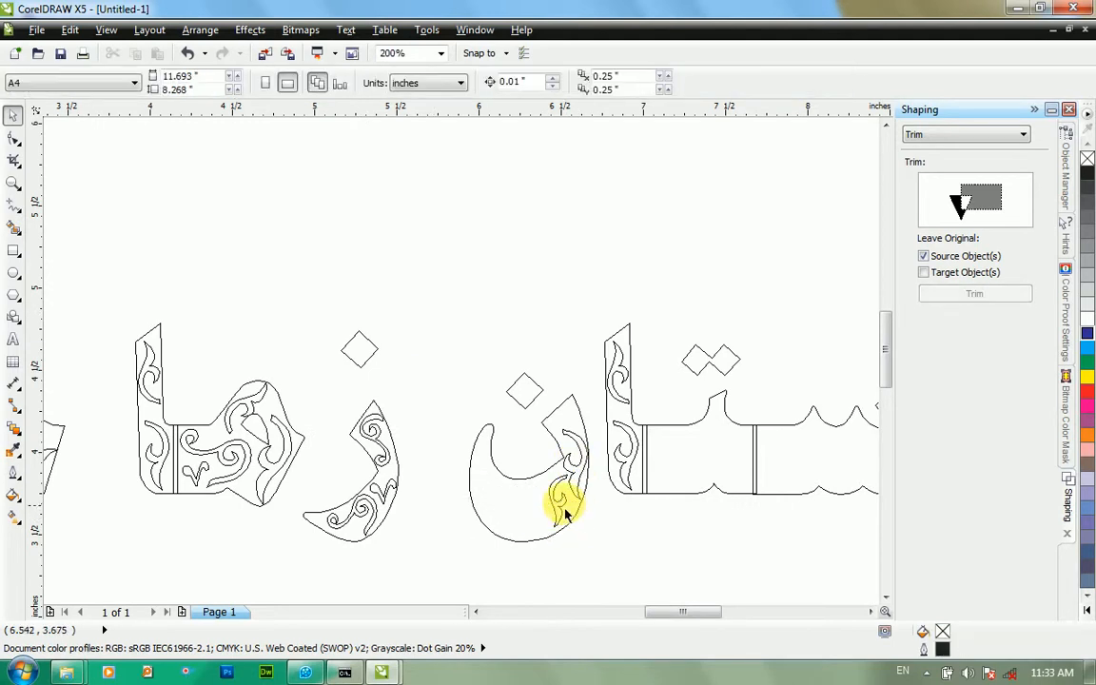
left_click(571, 486)
key("Delete")
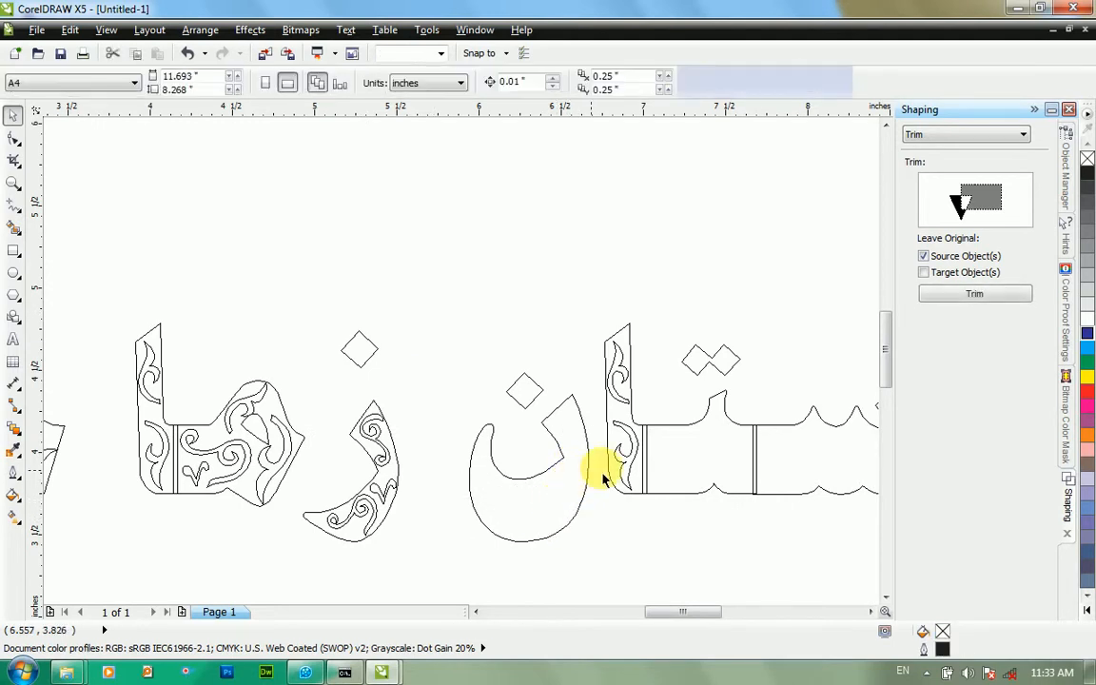
Delete the lower and upper leaf ornaments inside the alef after the ta, keeping its outer outline.
left_click(620, 449)
key("Delete")
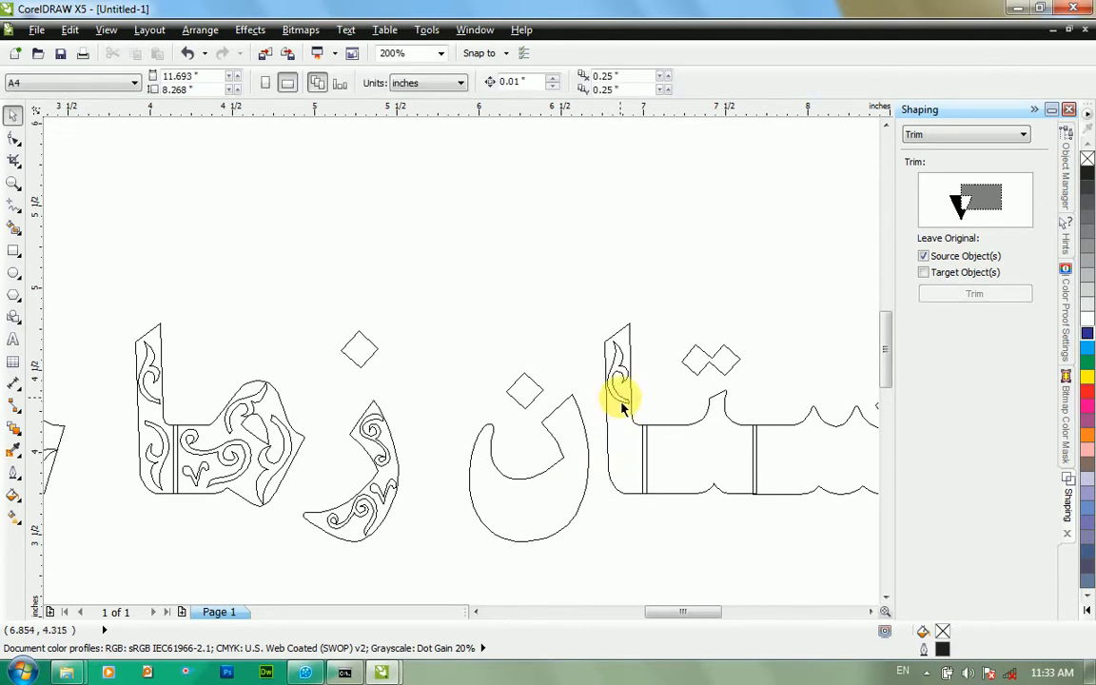
left_click(619, 396)
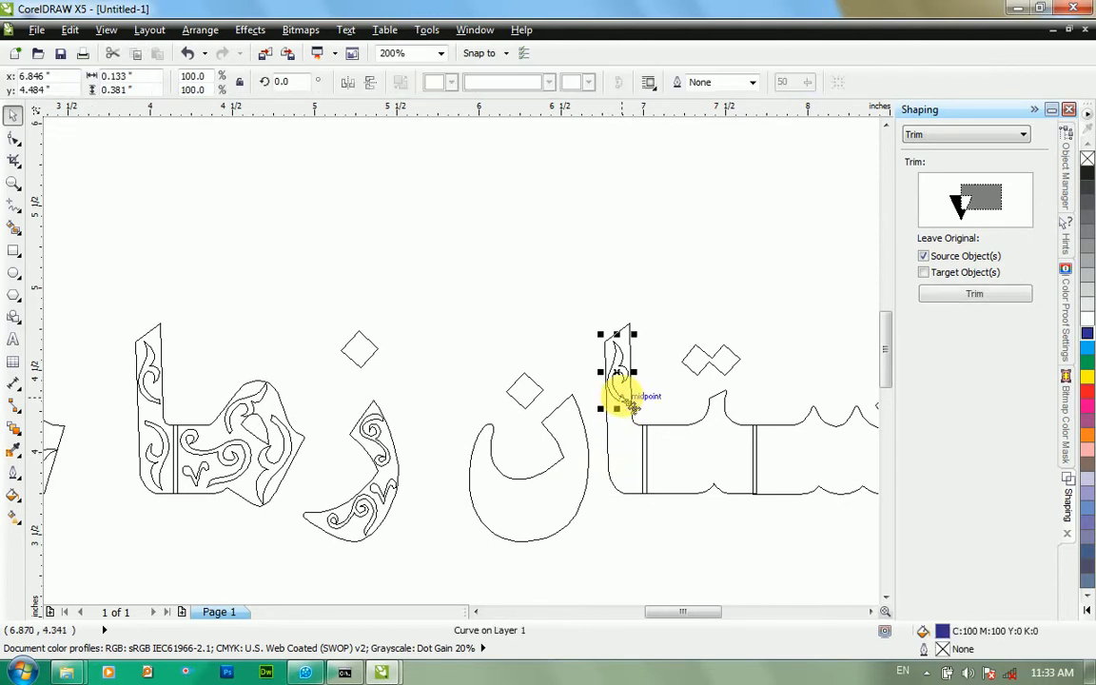
Delete all scroll and leaf ornaments inside the zay below its single diamond dot, keeping its outer outline.
left_click(388, 459)
key("Delete")
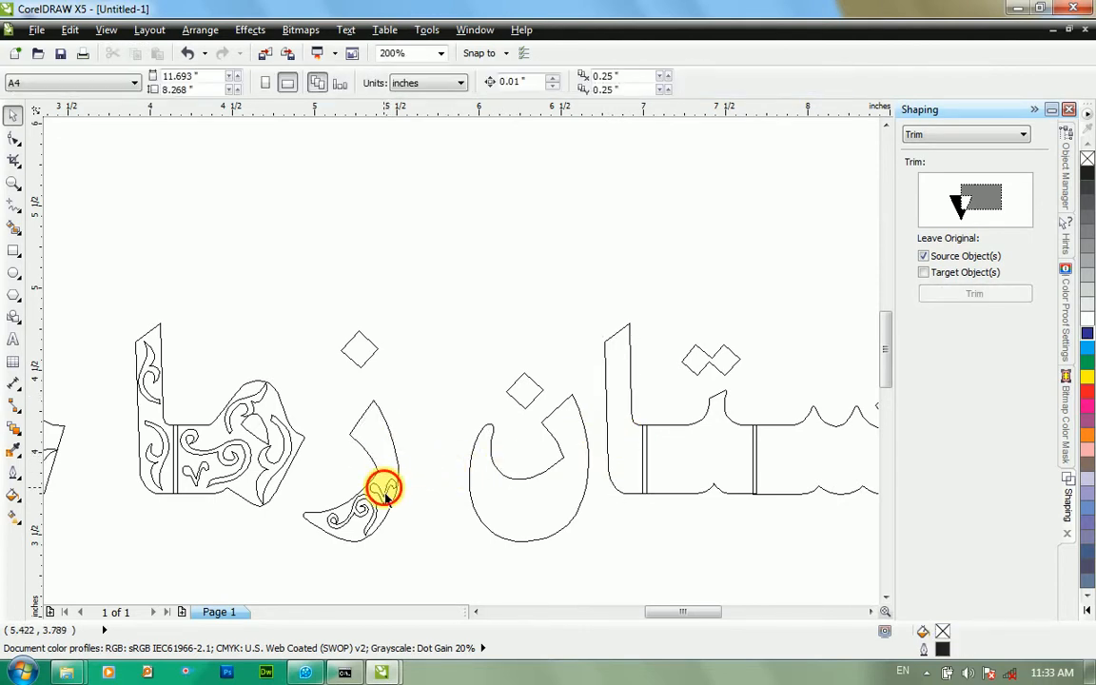
left_click(365, 511)
left_click(368, 514)
left_click(364, 510)
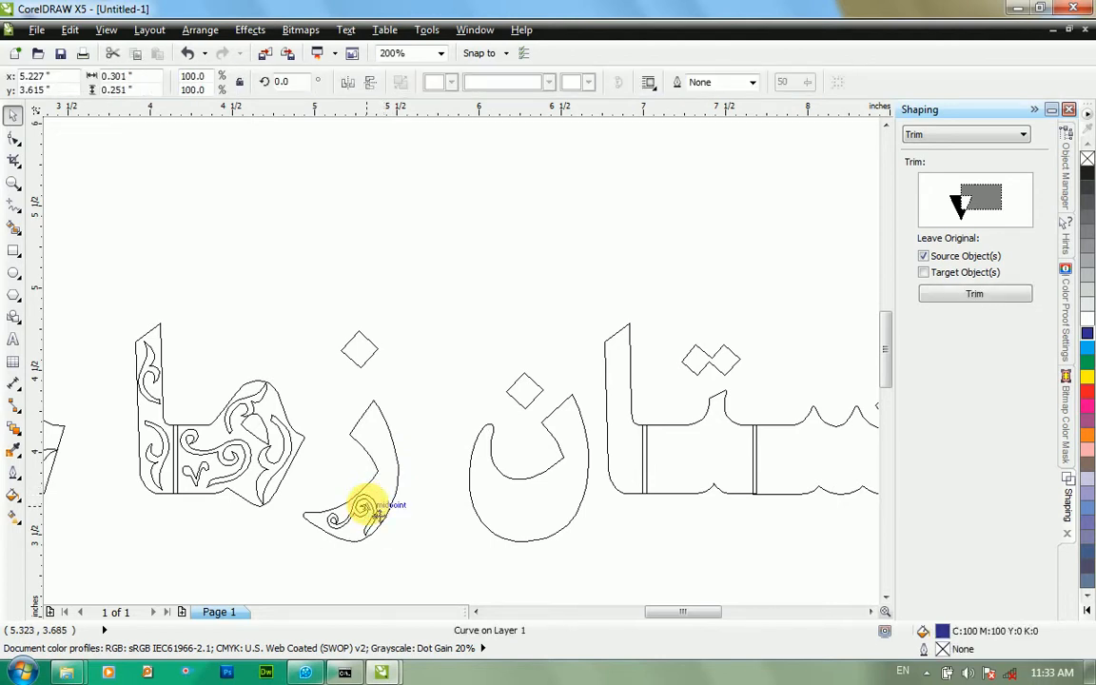
key("Delete")
Delete the curved leaf along the meem's pointed side and the large scroll across its body.
left_click(264, 464)
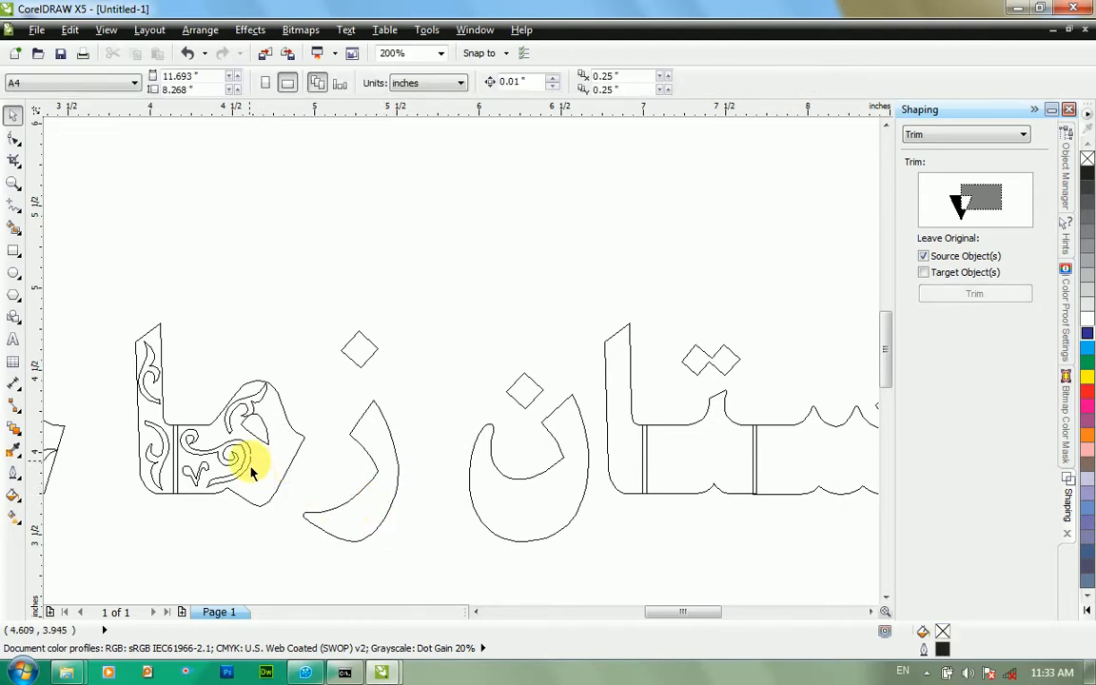
left_click(251, 461)
key("Delete")
left_click(231, 427)
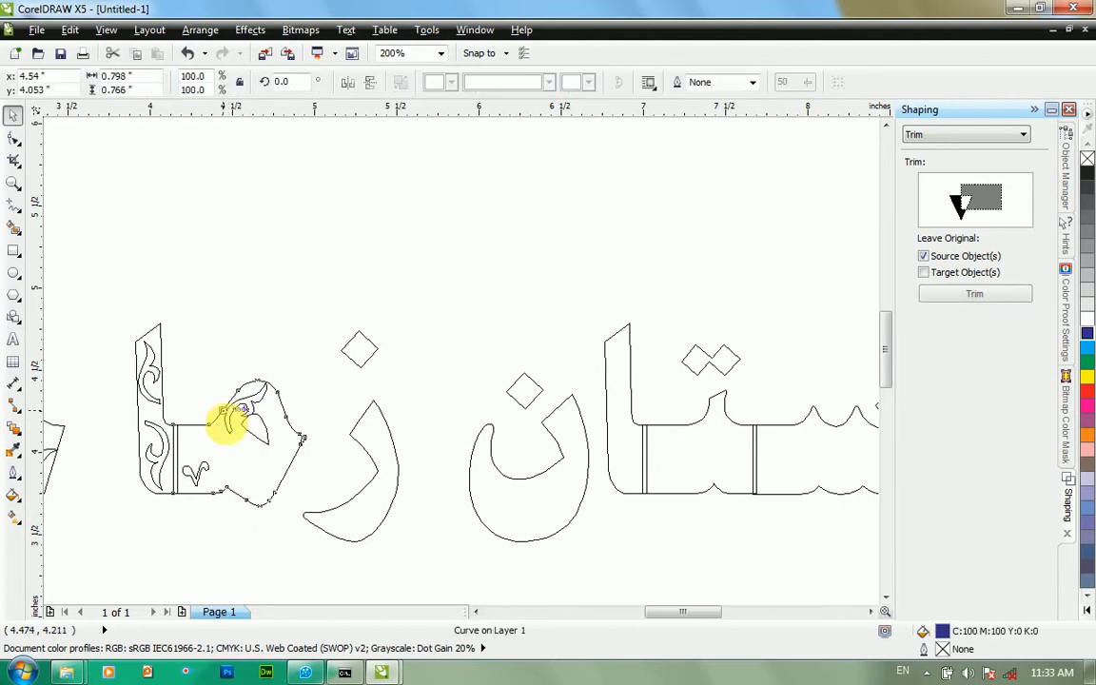
key("Delete")
key("ctrl+z")
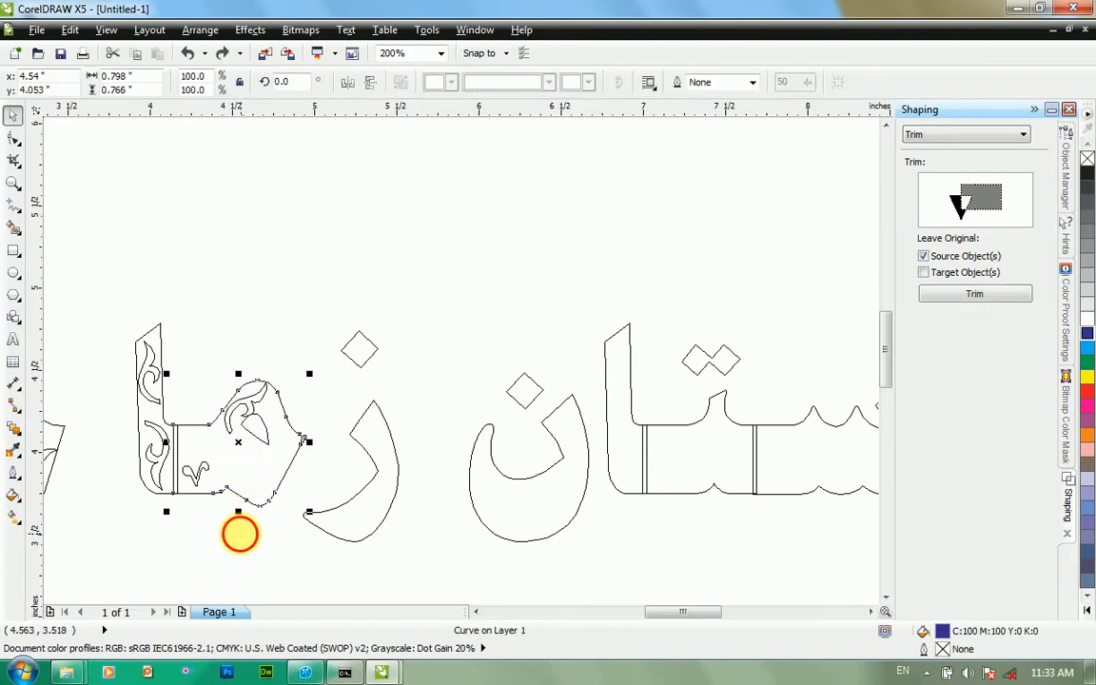
left_click(237, 528)
Delete the small leaf and the upper scroll inside the meem, keeping its teardrop counter and outer outline.
left_click(197, 468)
key("Delete")
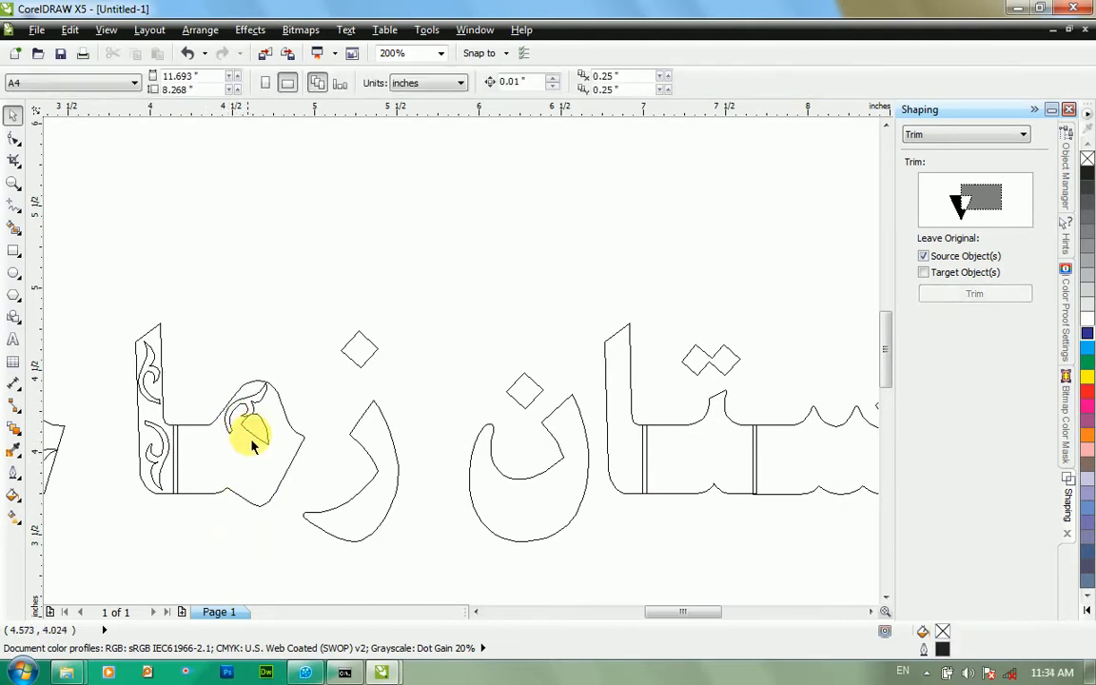
left_click(252, 409)
key("Delete")
Combine the teardrop counter with the meem's outer outline into one curve.
left_click(252, 434)
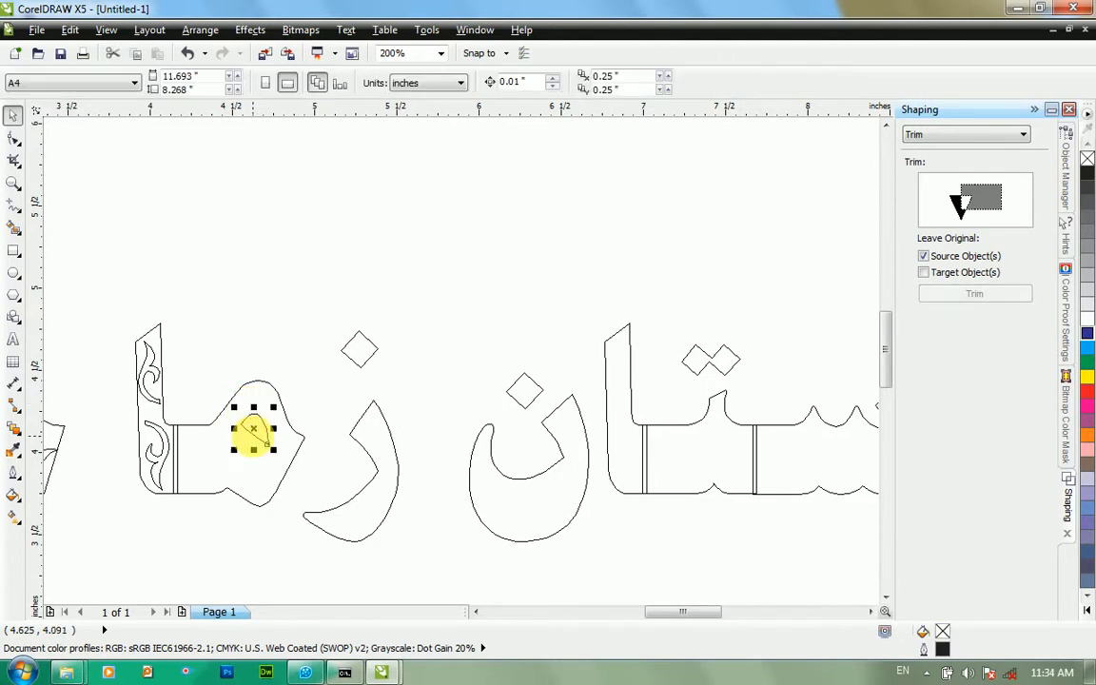
left_click(280, 486, "shift")
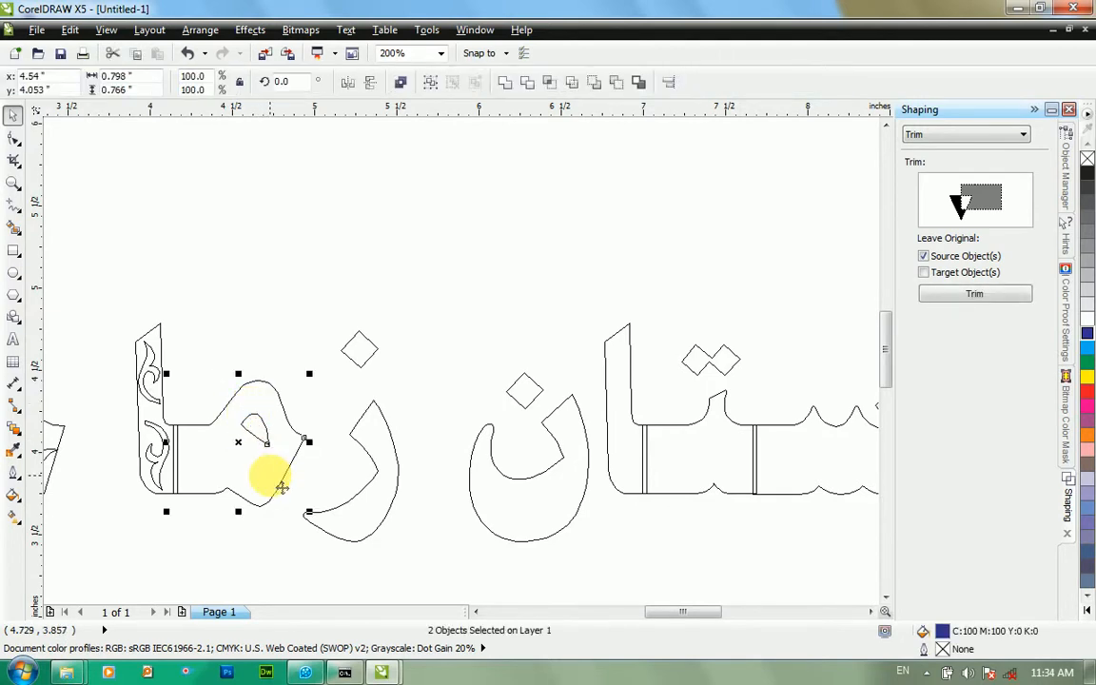
key("ctrl+l")
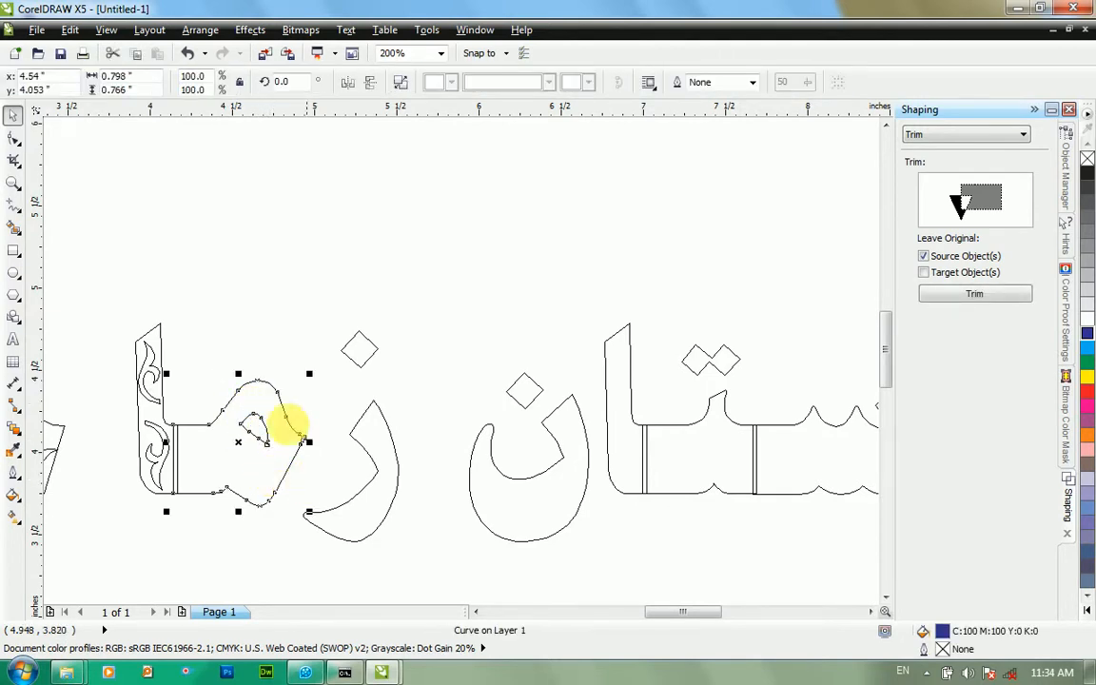
left_click(239, 318)
Break apart the combined curve that holds the ornamented alef after the meem and all letters following it.
left_click(161, 441)
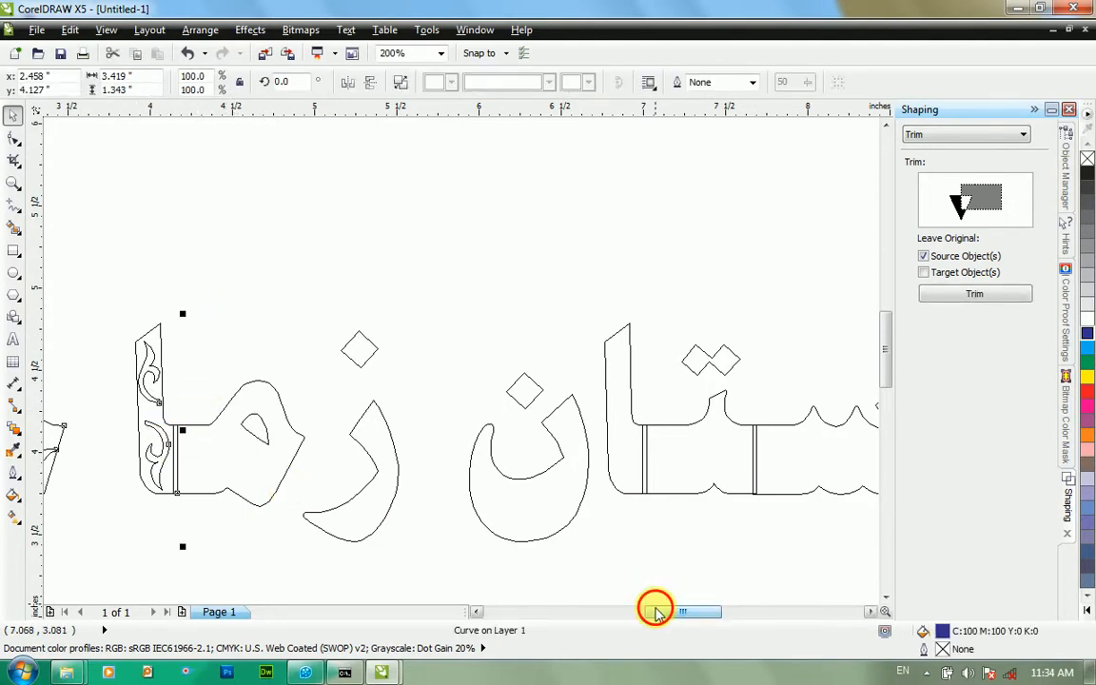
left_click_drag(653, 610, 617, 630)
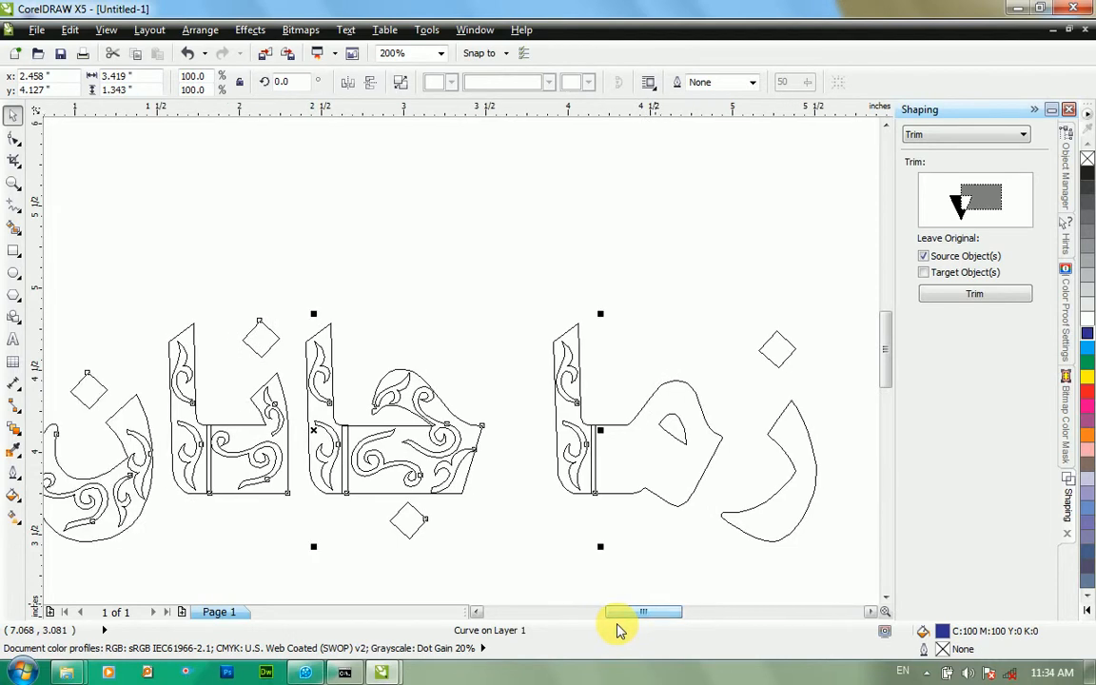
key("ctrl+k")
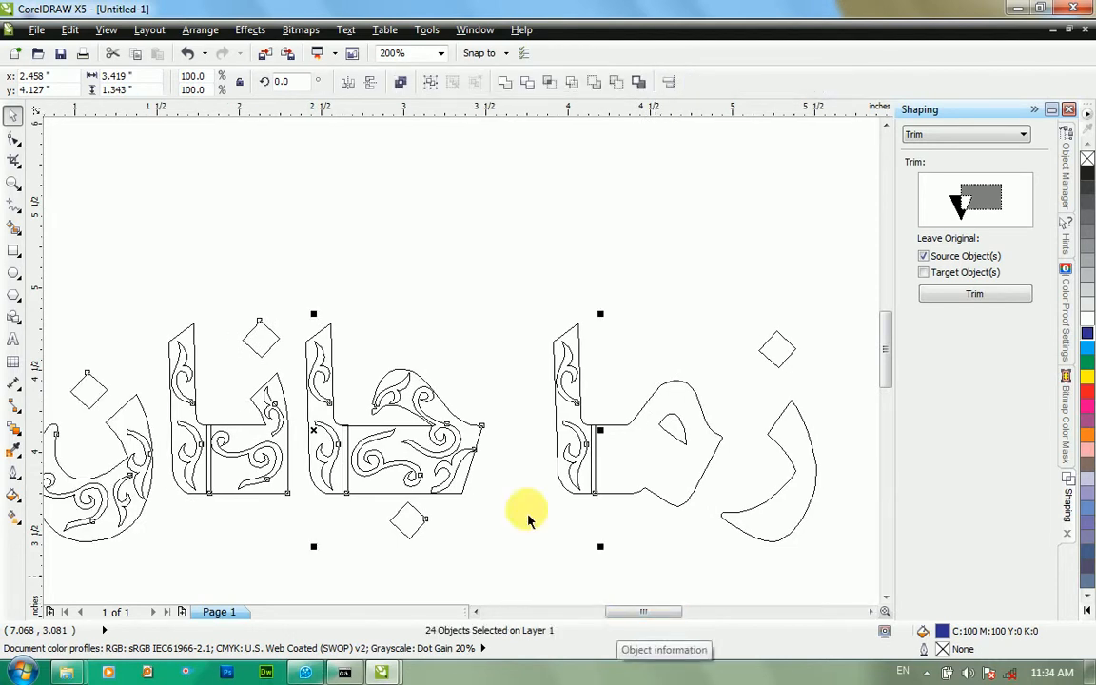
left_click(564, 279)
Delete the upper and lower leaf ornaments inside the alef joined to the meem, keeping its outer outline.
left_click(573, 371)
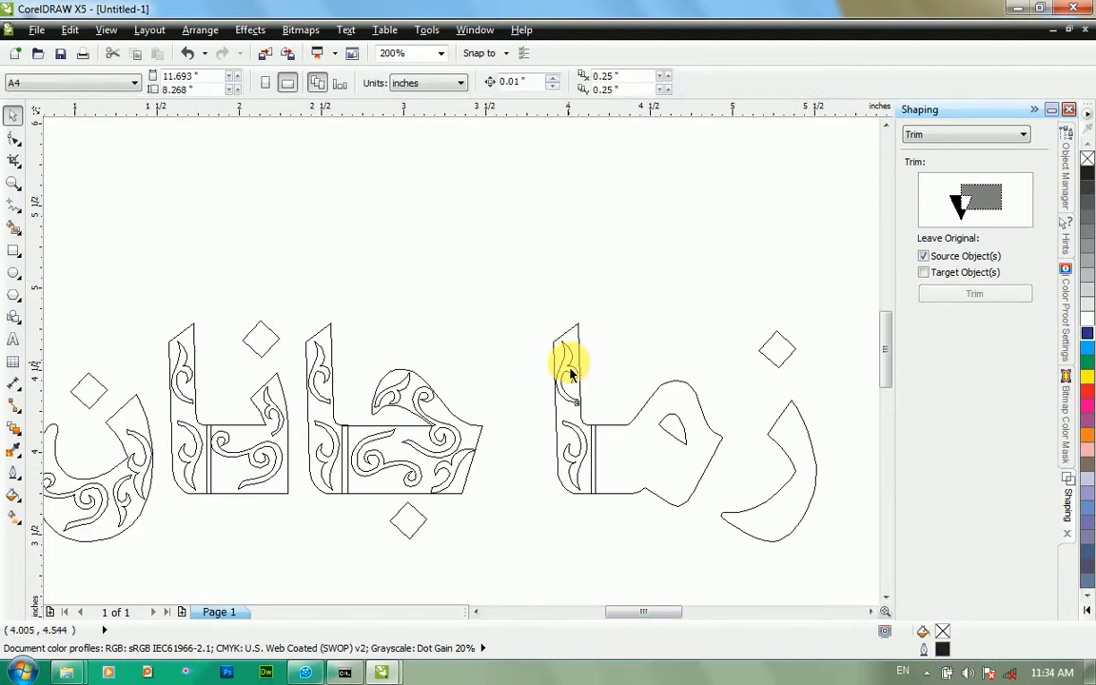
left_click_drag(571, 373, 575, 451)
key("Escape")
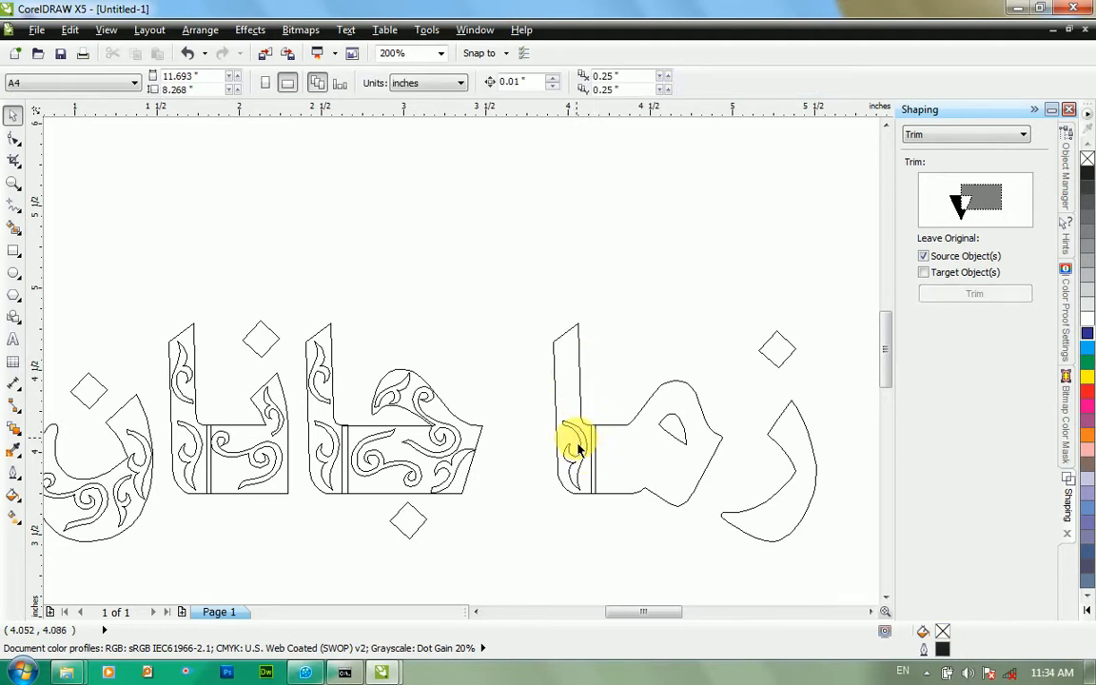
left_click(582, 448)
left_click(577, 444)
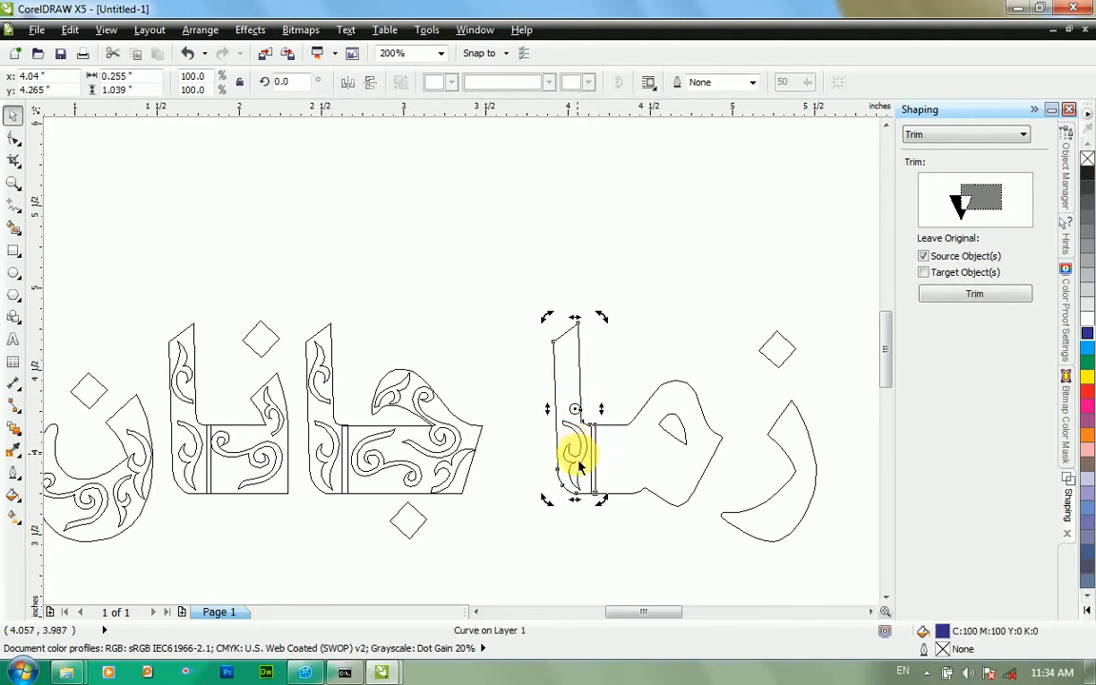
left_click(577, 460)
key("Delete")
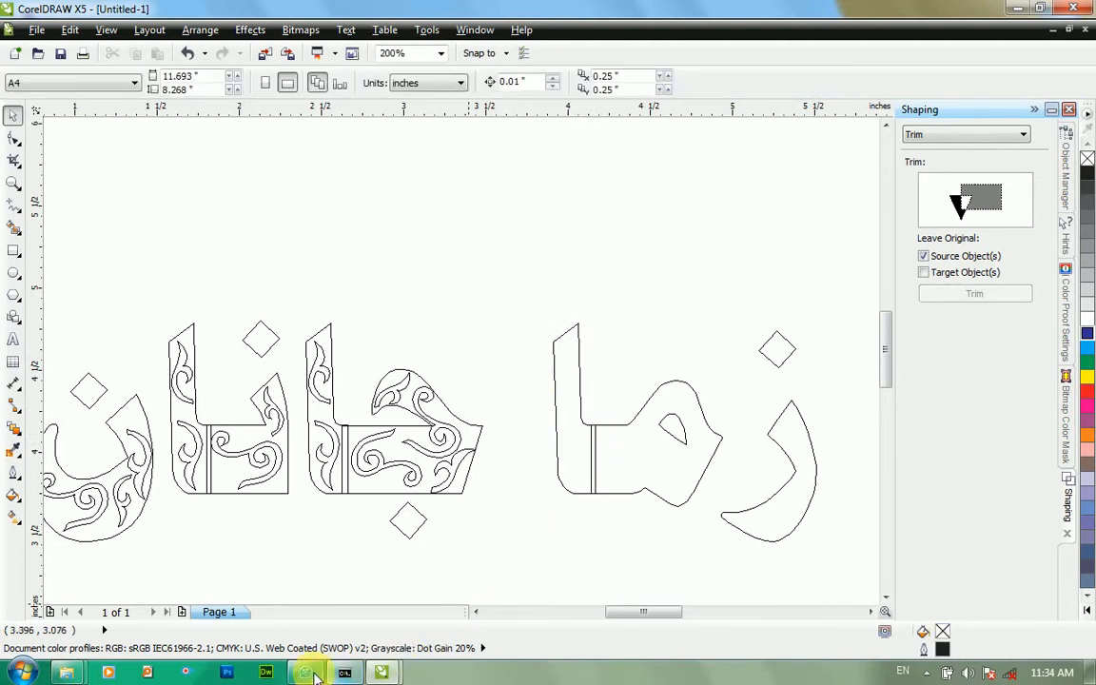
left_click(359, 676)
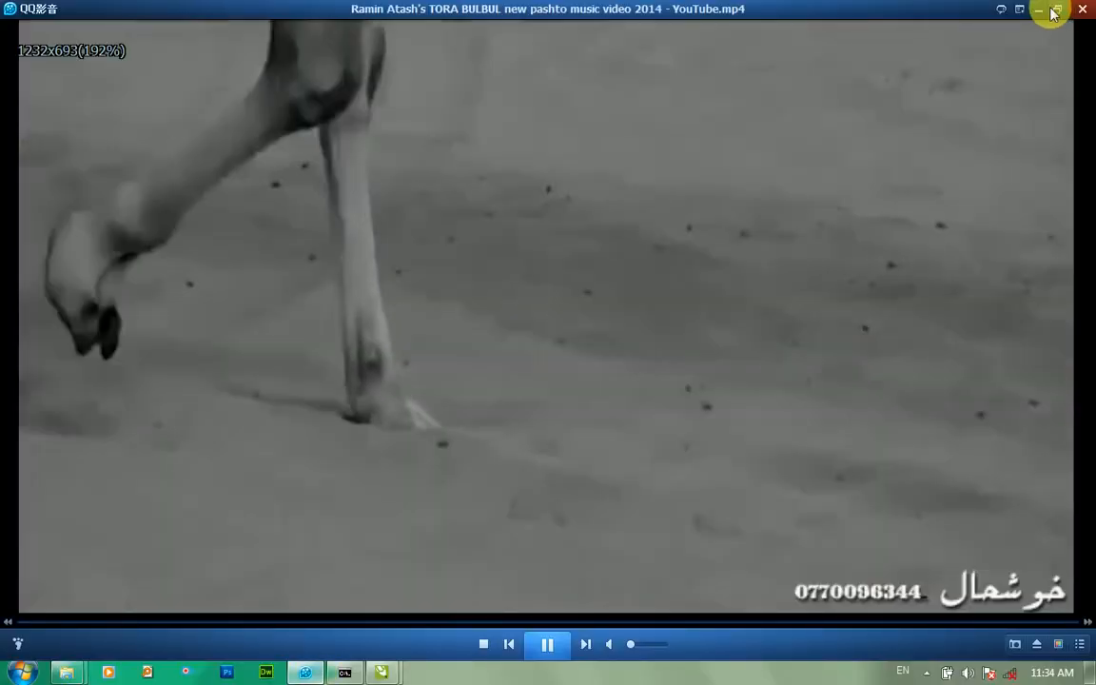
left_click(1080, 9)
Delete the long scroll running down from the jeem's hook and the leaf ornament in its slanted corner.
left_click(458, 463)
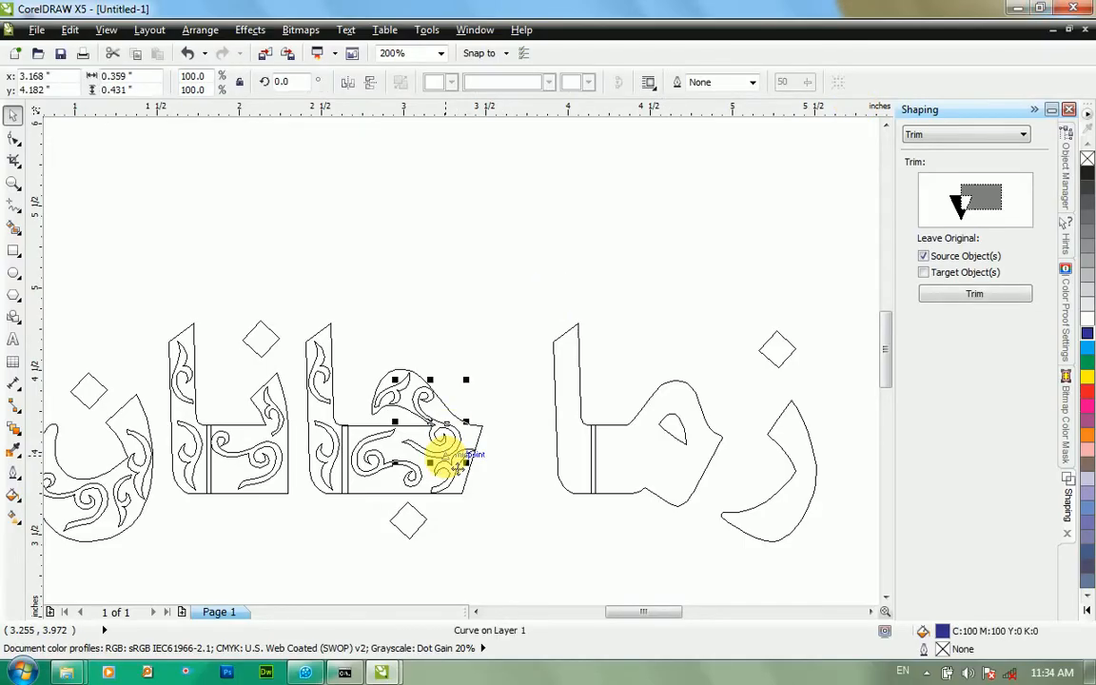
left_click(458, 465)
left_click(453, 471)
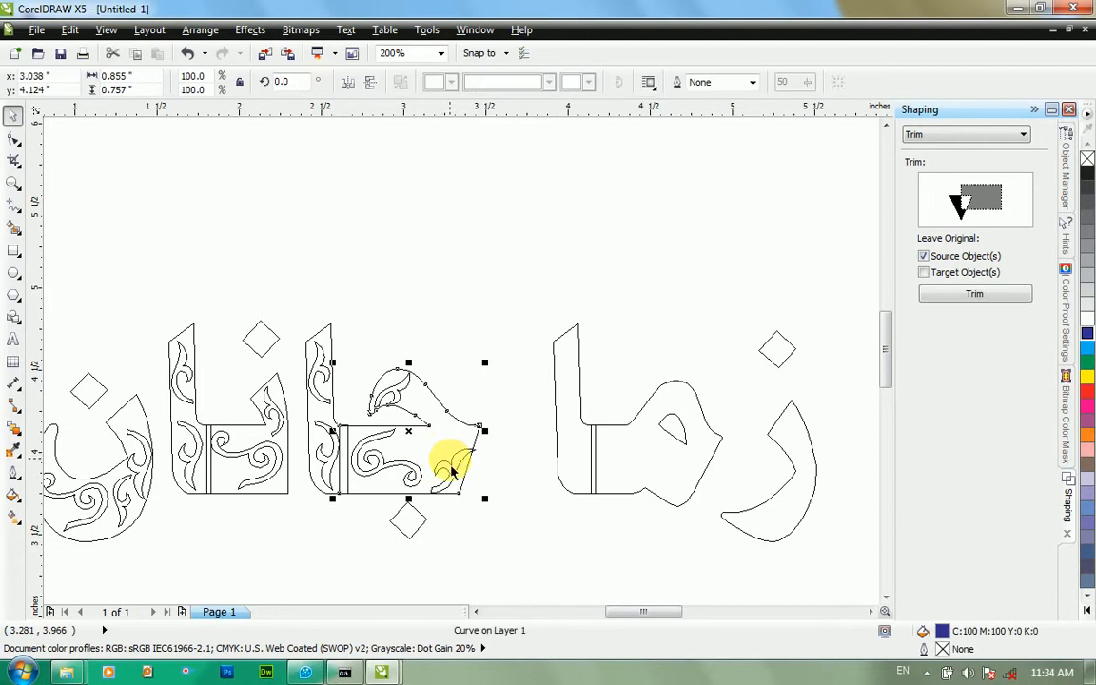
key("ctrl+z")
left_click(456, 526)
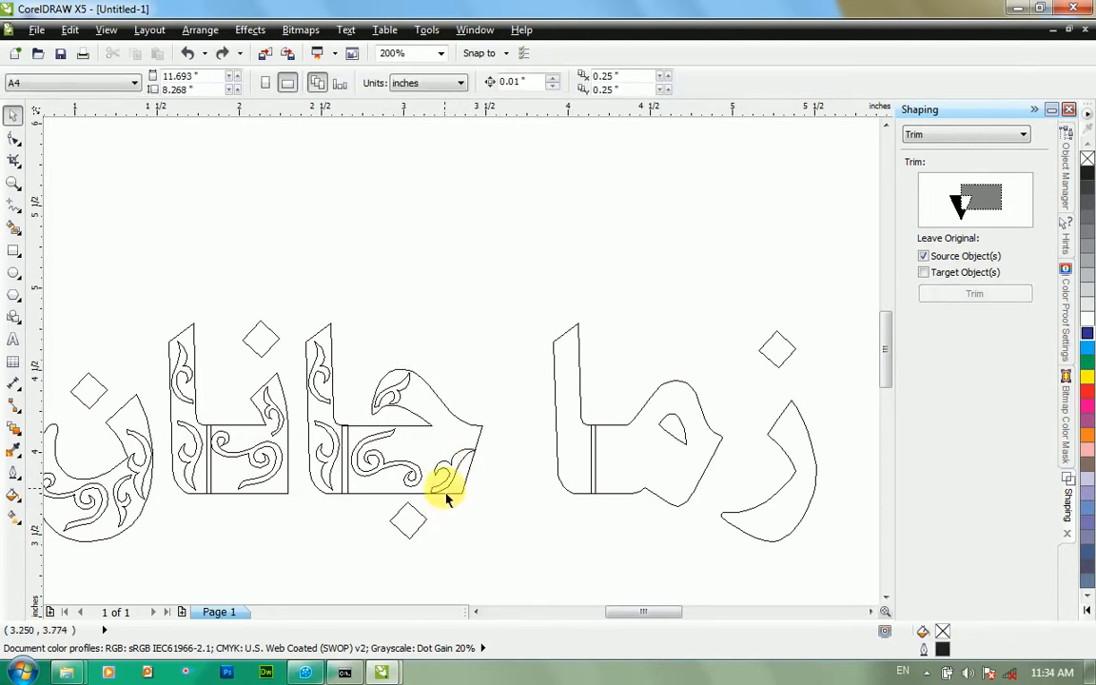
left_click(447, 487)
left_click(419, 483)
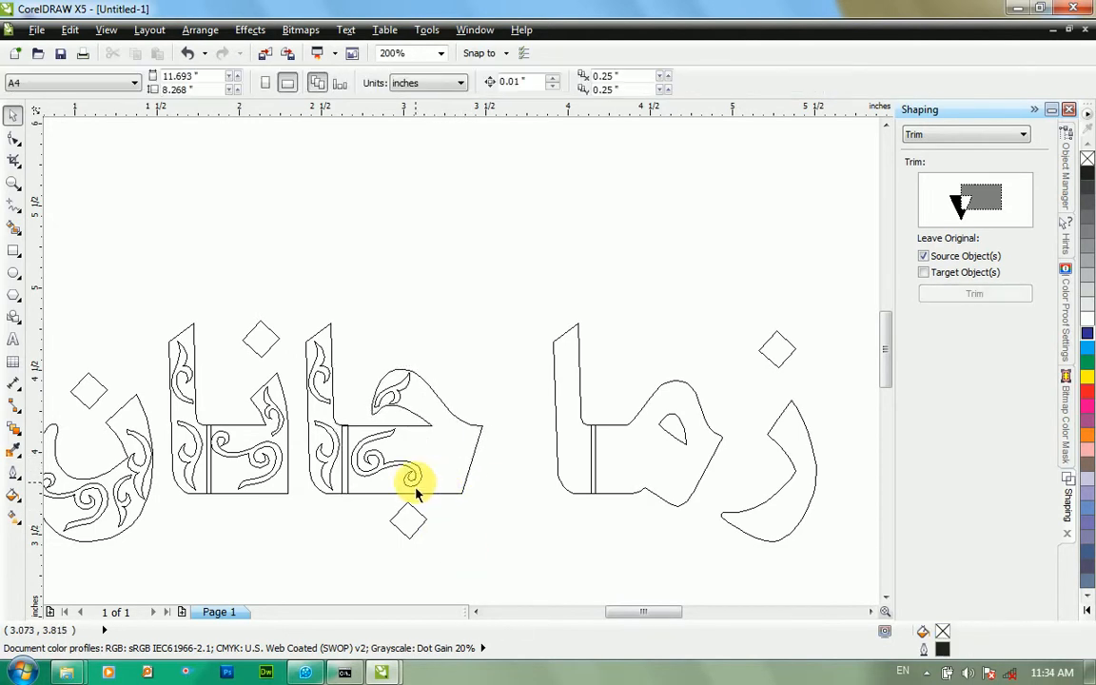
left_click(411, 482)
key("Delete")
key("ctrl+z")
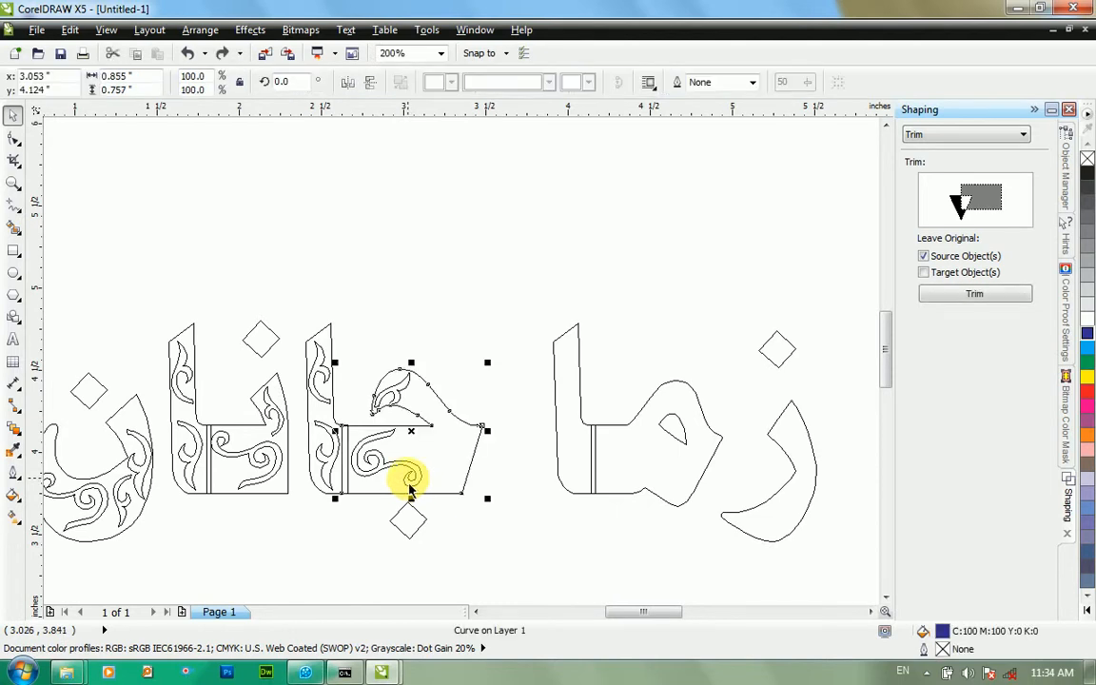
Delete the remaining scroll and hook leaf inside the jeem and the leaf ornaments in the alef joined to it.
left_click(409, 481)
key("Delete")
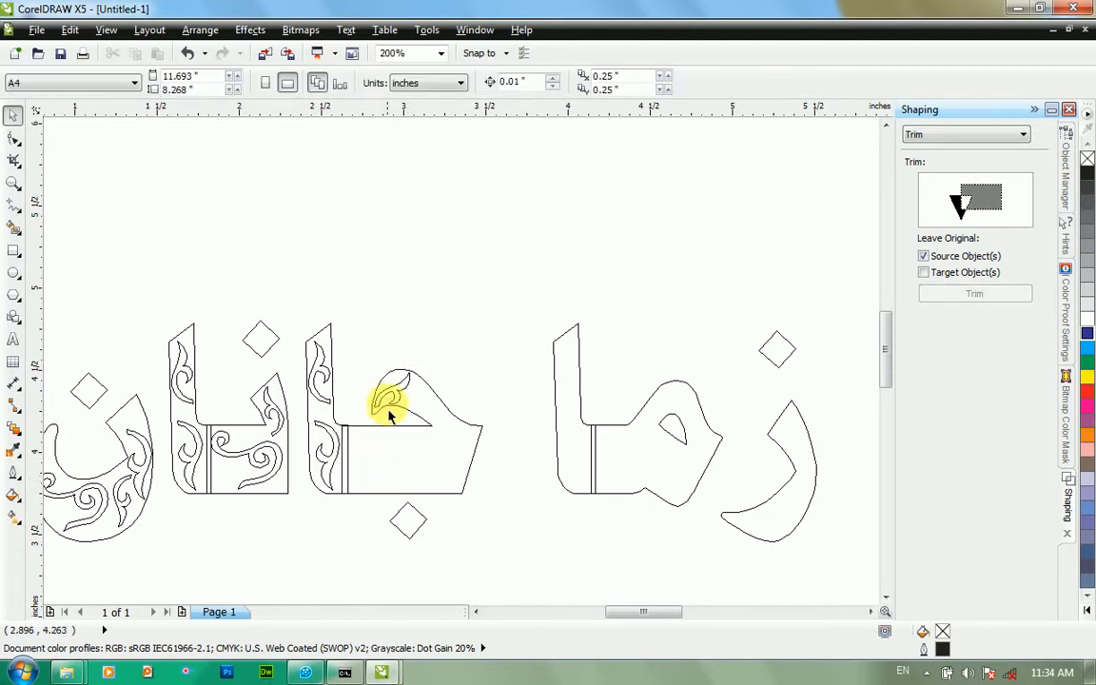
left_click(388, 400)
key("Delete")
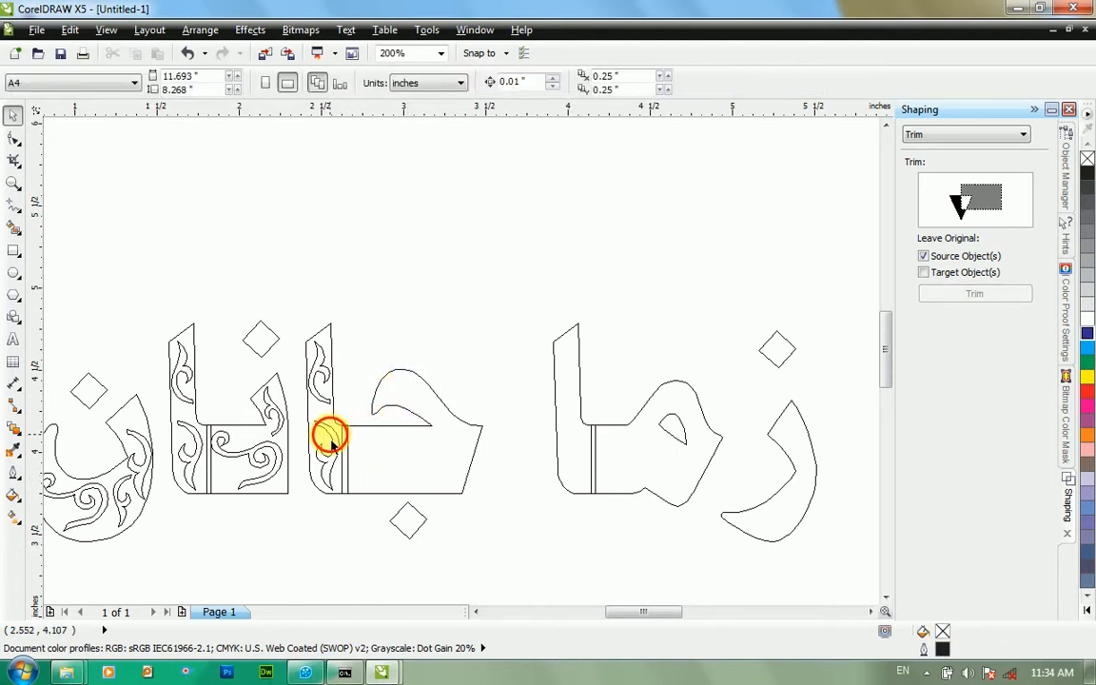
left_click(328, 436)
key("Delete")
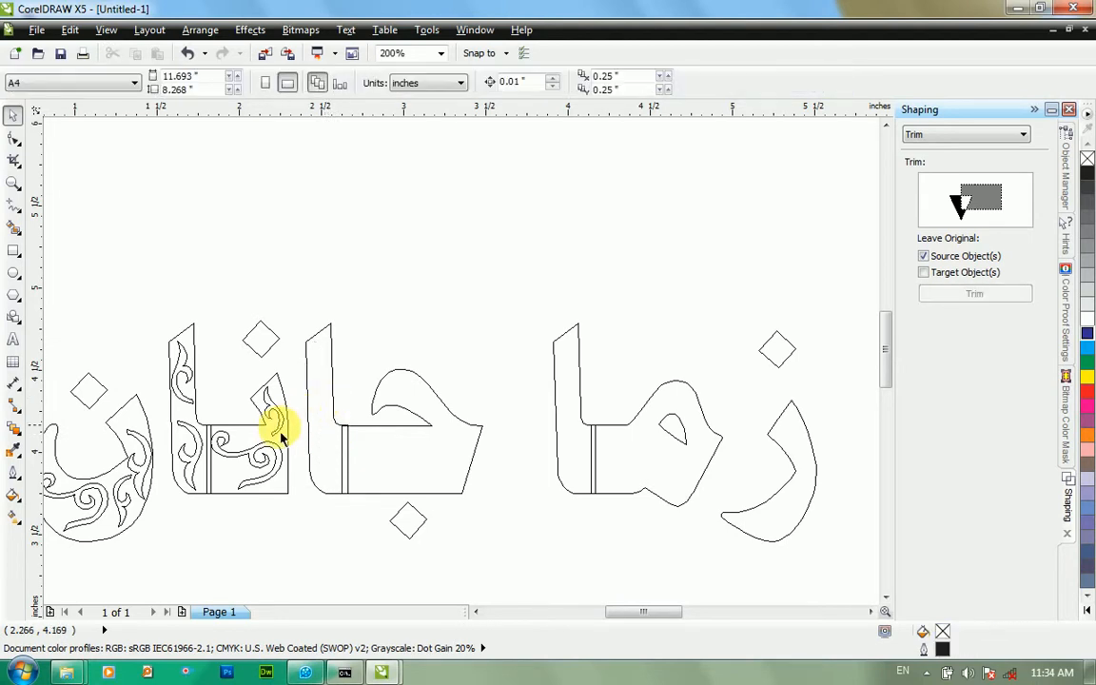
Delete the tooth leaf and the body scroll inside the joined nun after the jeem's alef, keeping its outer outline.
left_click(272, 419)
key("Delete")
left_click(265, 451)
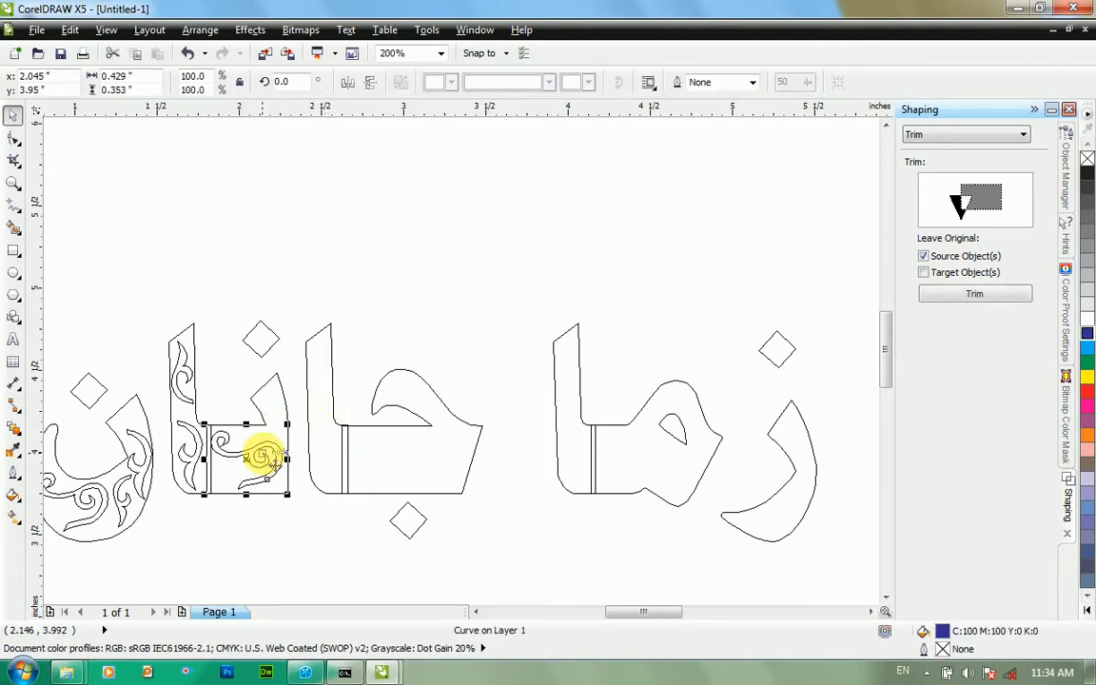
key("Delete")
key("Delete")
Delete the lower and upper leaf ornaments inside the alef joined to that nun, keeping its outer outline.
left_click(196, 448)
key("Delete")
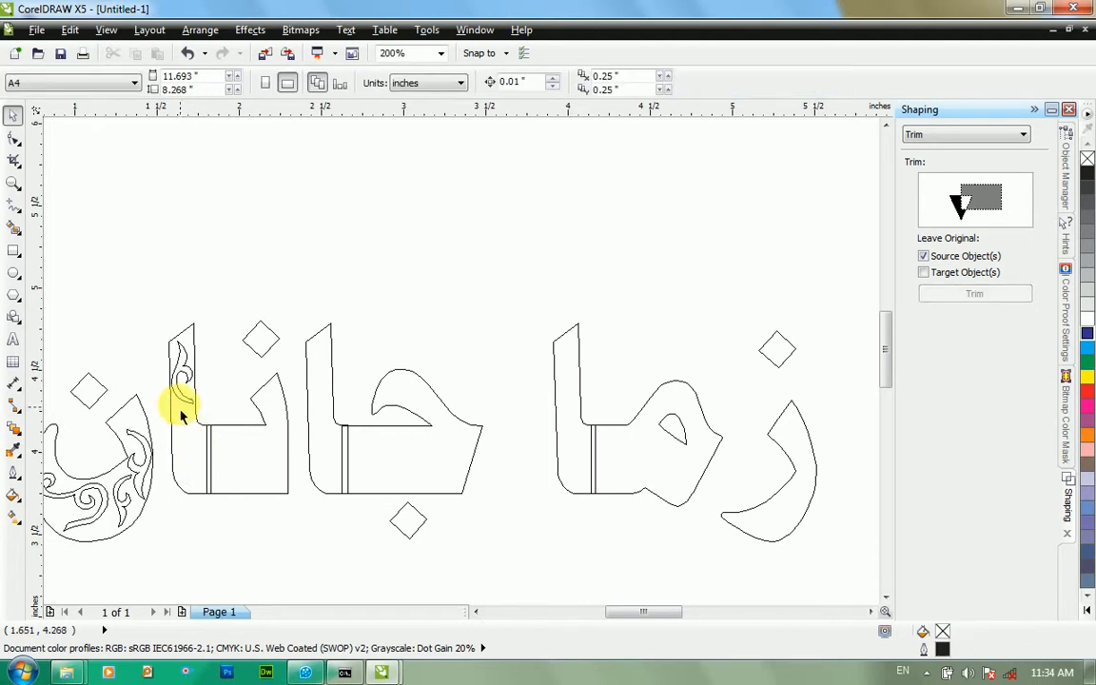
left_click(178, 405)
key("Delete")
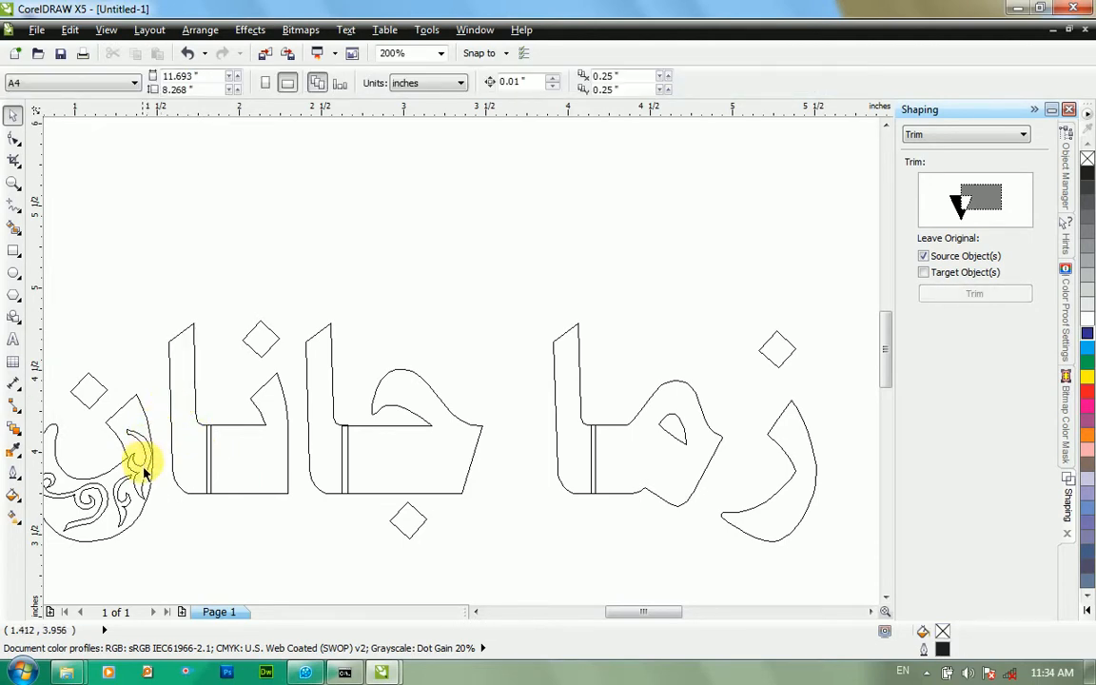
Delete all leaf and scroll ornaments inside the final nun of the text, keeping its outer outline.
left_click(140, 464)
key("Delete")
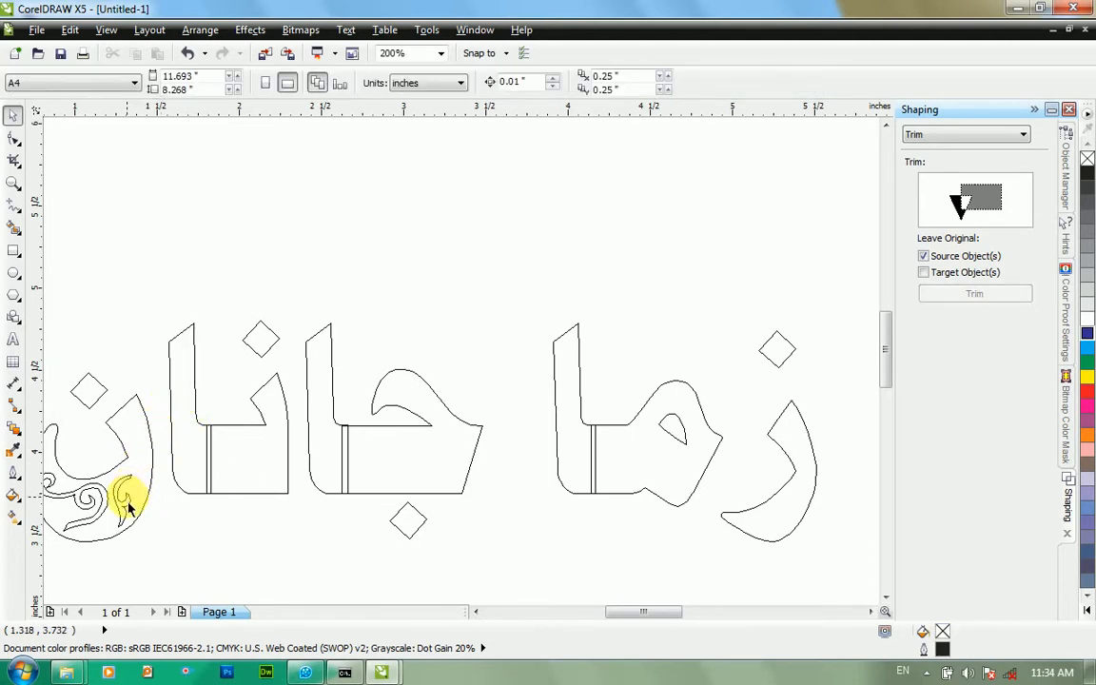
left_click(108, 505)
key("Delete")
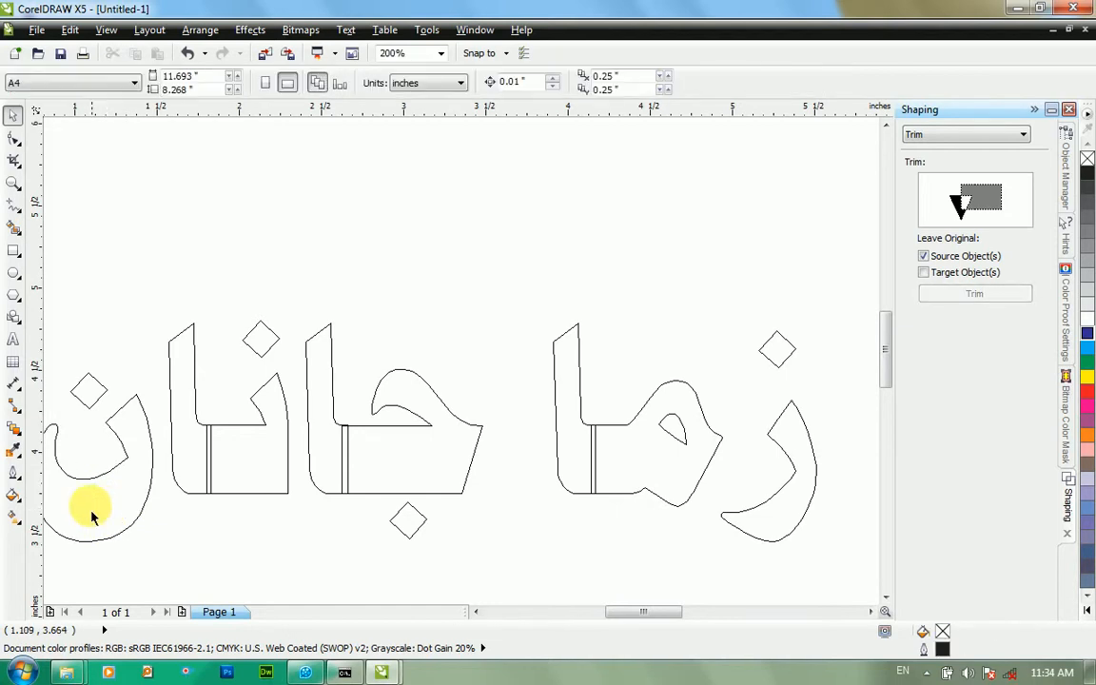
Weld all the separate letter outlines and dots of the text into a single curve.
left_click(119, 467)
left_click(191, 471)
left_click(243, 463)
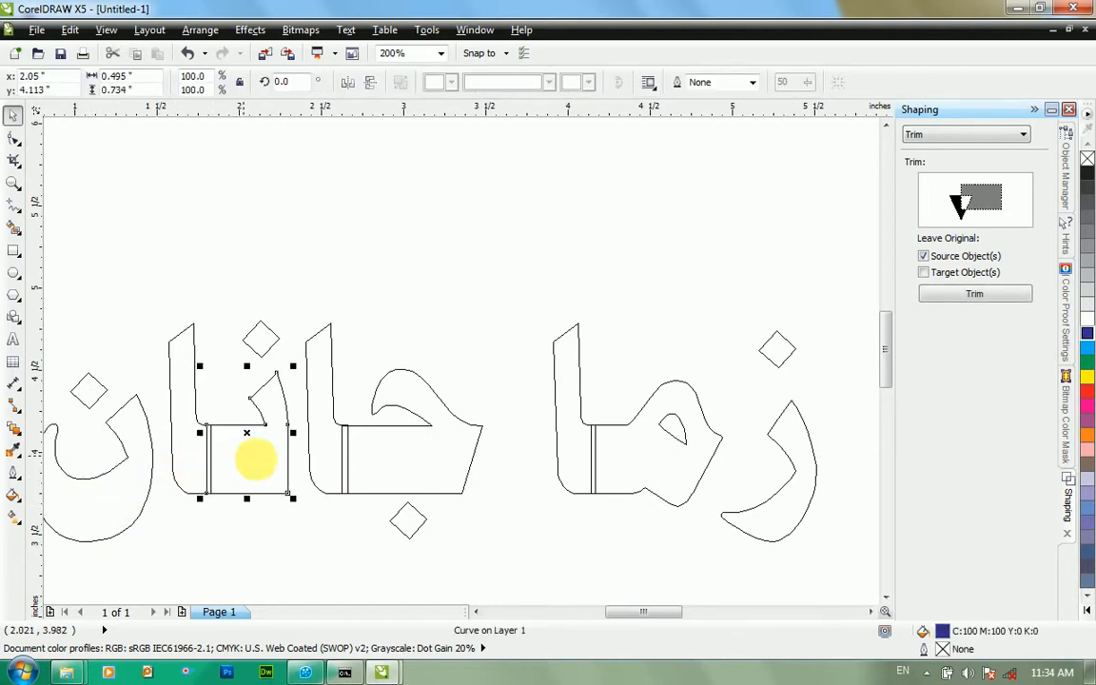
left_click(340, 474)
scroll(371, 495, "down", 4)
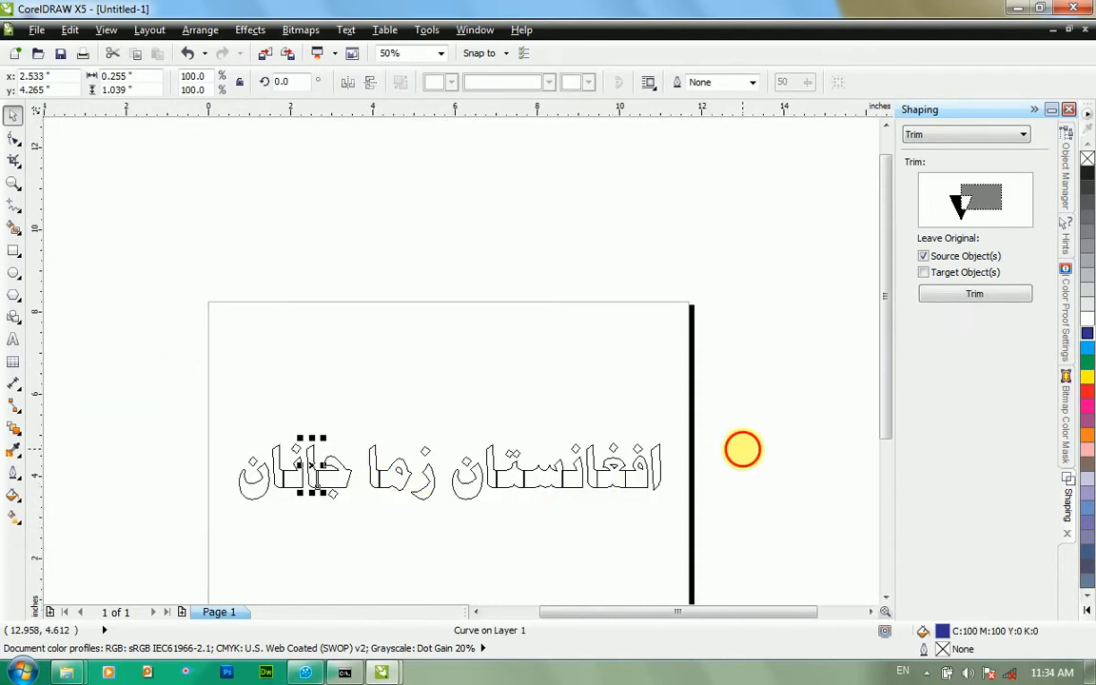
left_click(741, 447)
left_click_drag(749, 419, 188, 585)
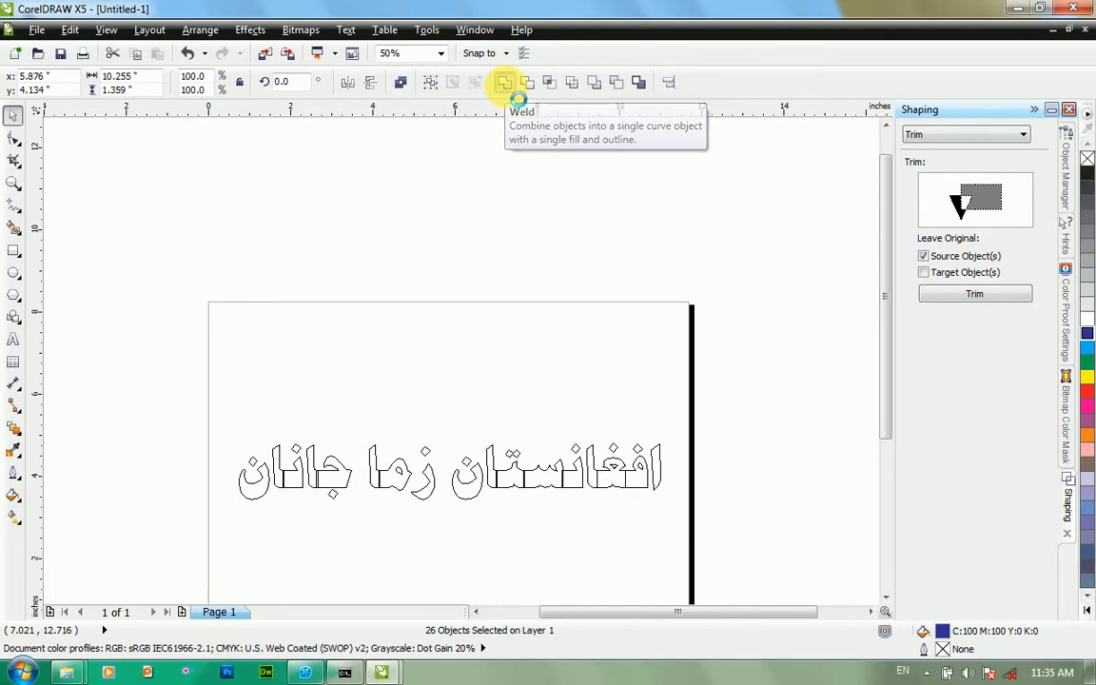
left_click(505, 88)
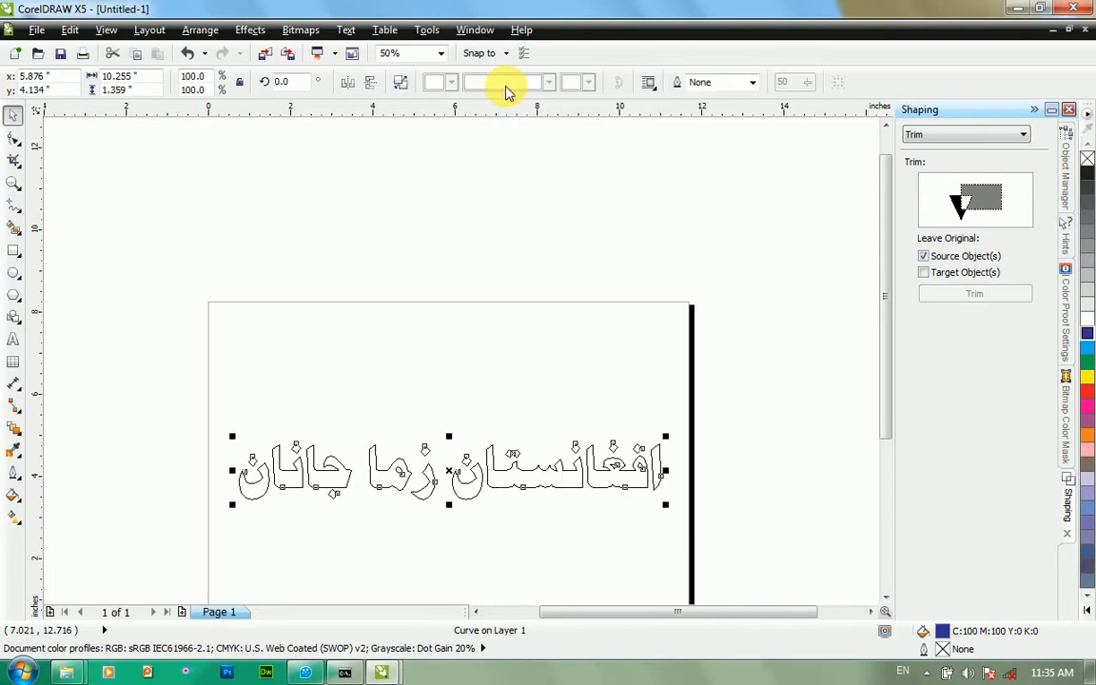
Switch the display from wireframe to the Enhanced view and fit the welded text in the window.
left_click(104, 32)
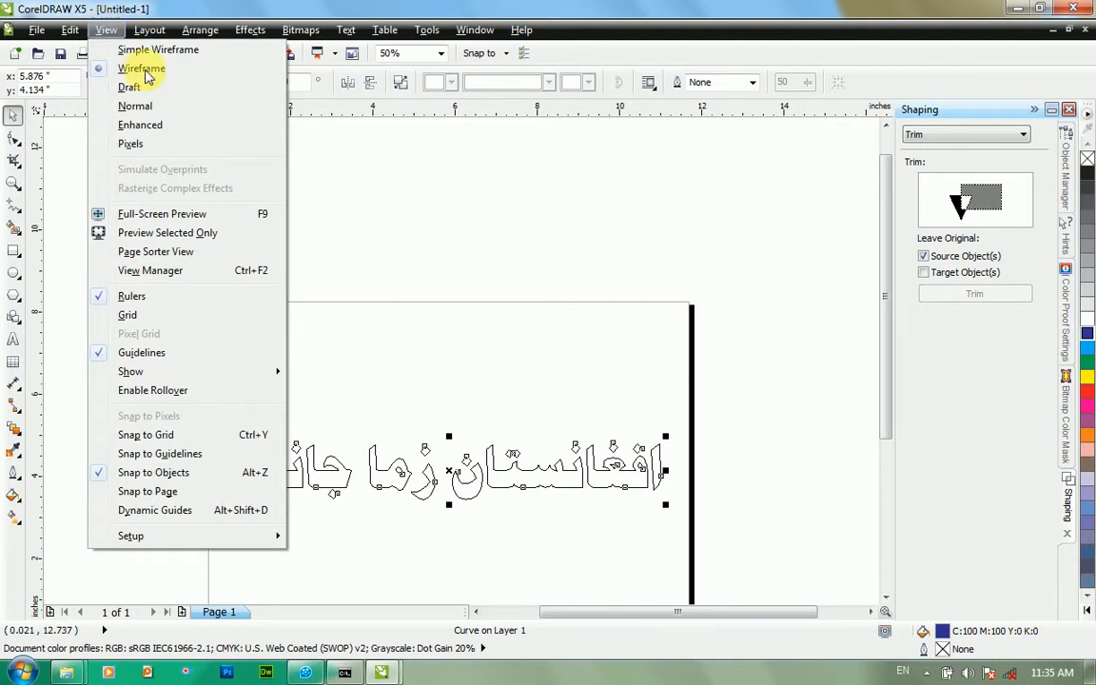
left_click(159, 125)
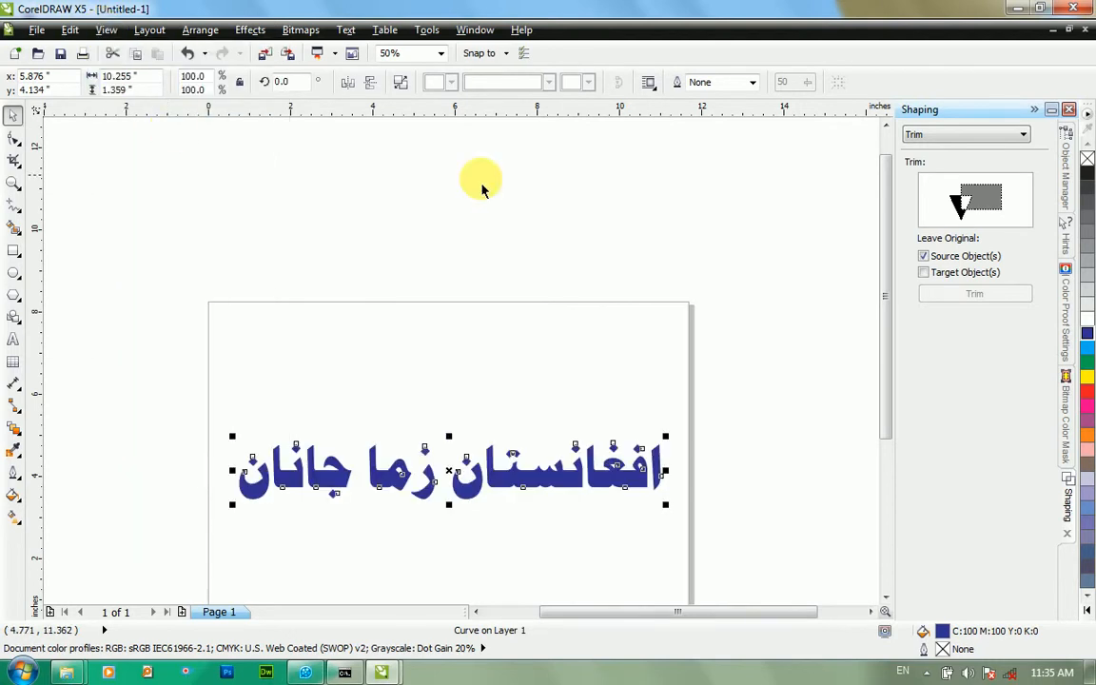
left_click(711, 391)
left_click(614, 487)
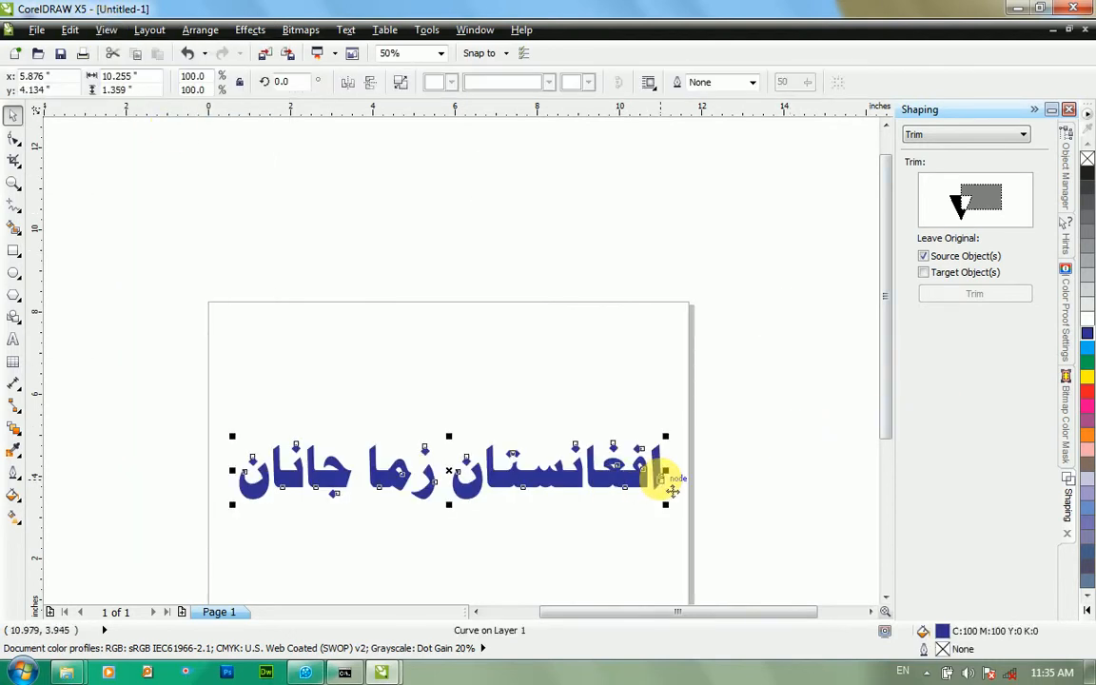
key("shift+F2")
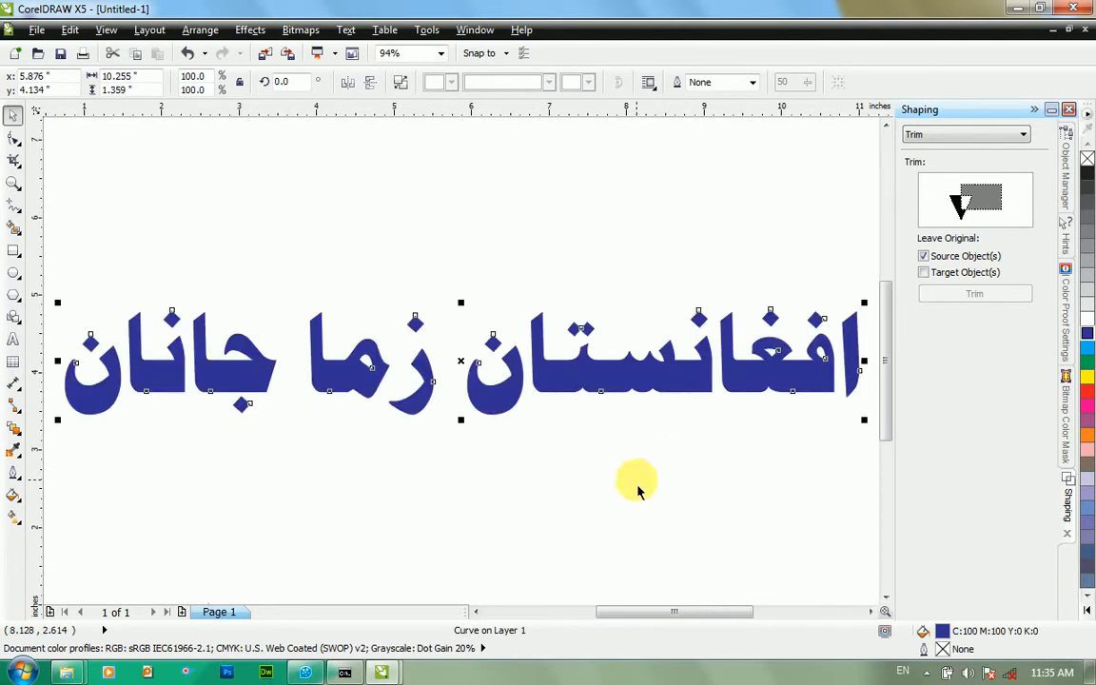
Try a red fill on the welded text and restore its dark blue fill, C:100 M:100 Y:0 K:0.
left_click(1087, 392)
left_click(783, 415)
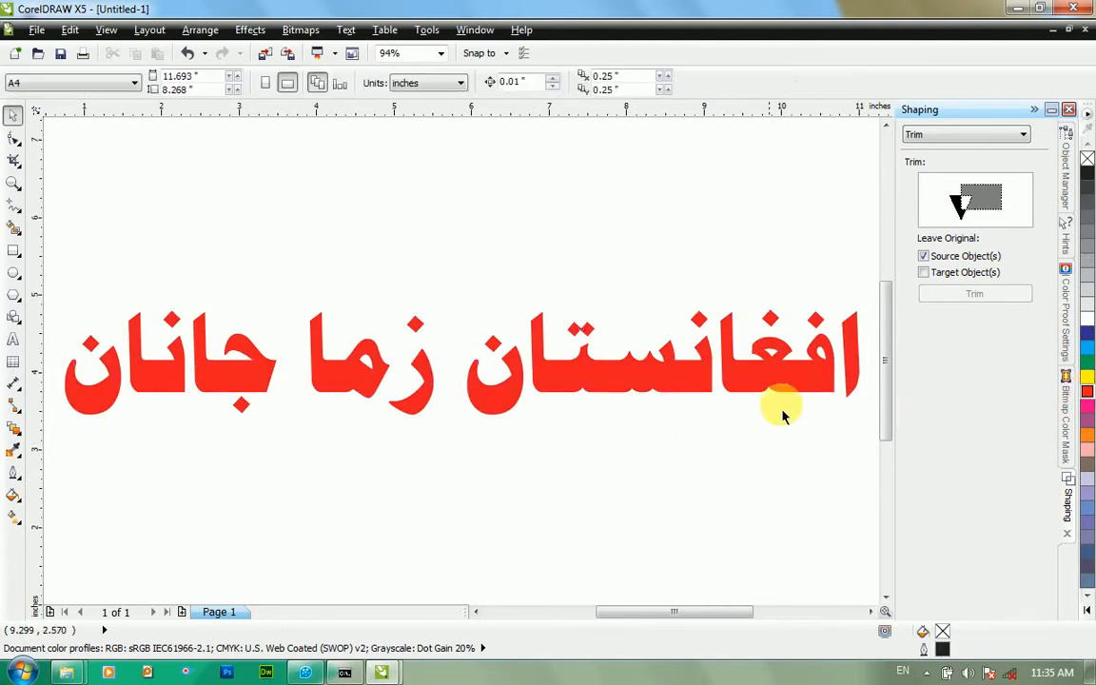
left_click(795, 372)
left_click(1085, 611)
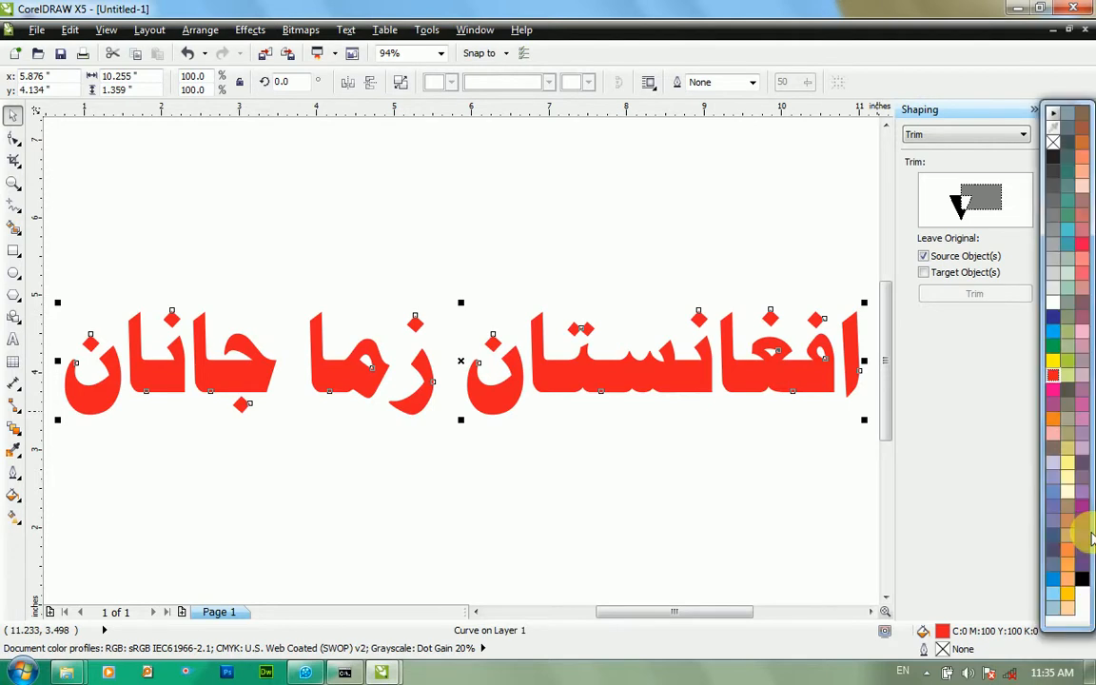
left_click(1053, 317)
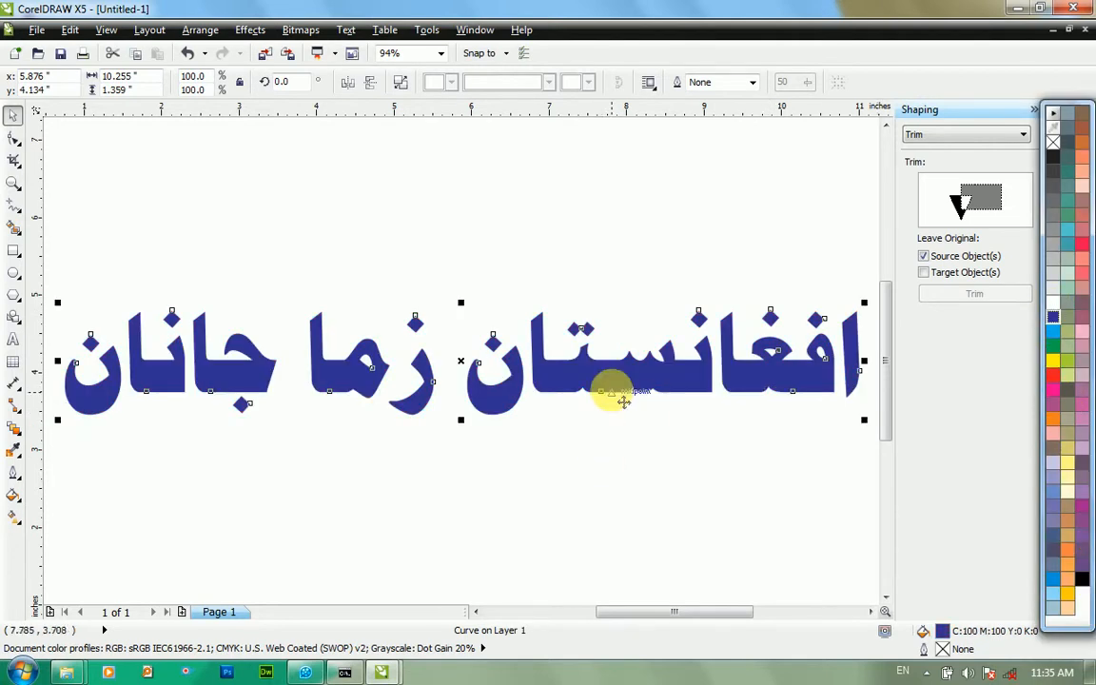
Inspect the nodes of the welded text with the Shape tool, and reselect the whole curve.
key("F10")
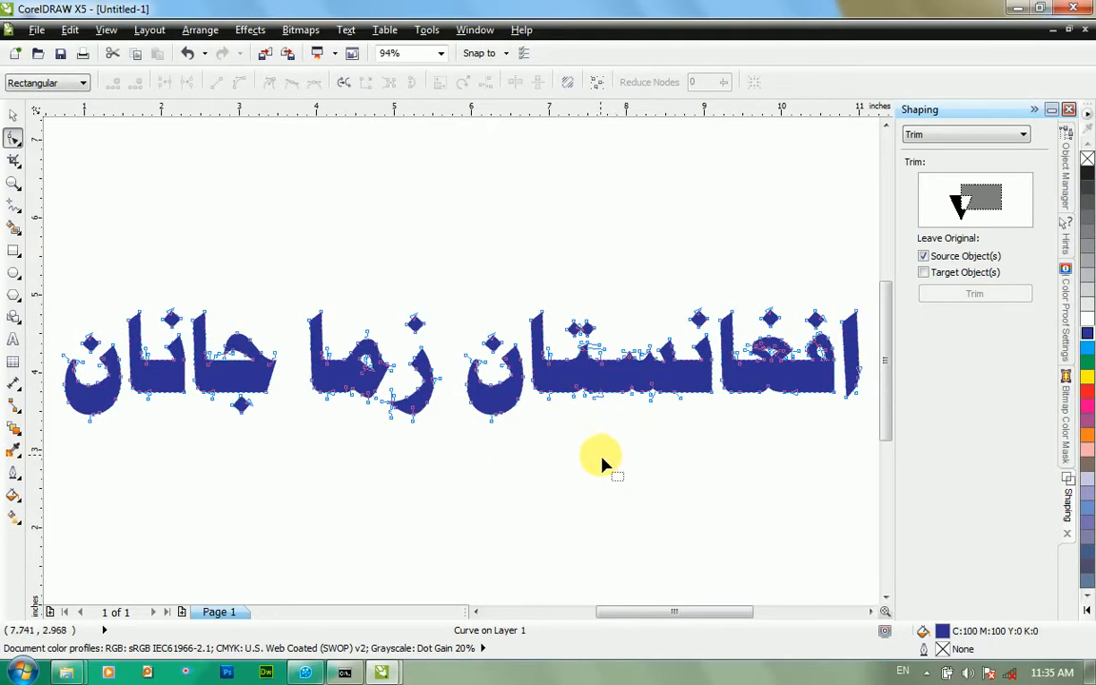
key("space")
left_click(587, 466)
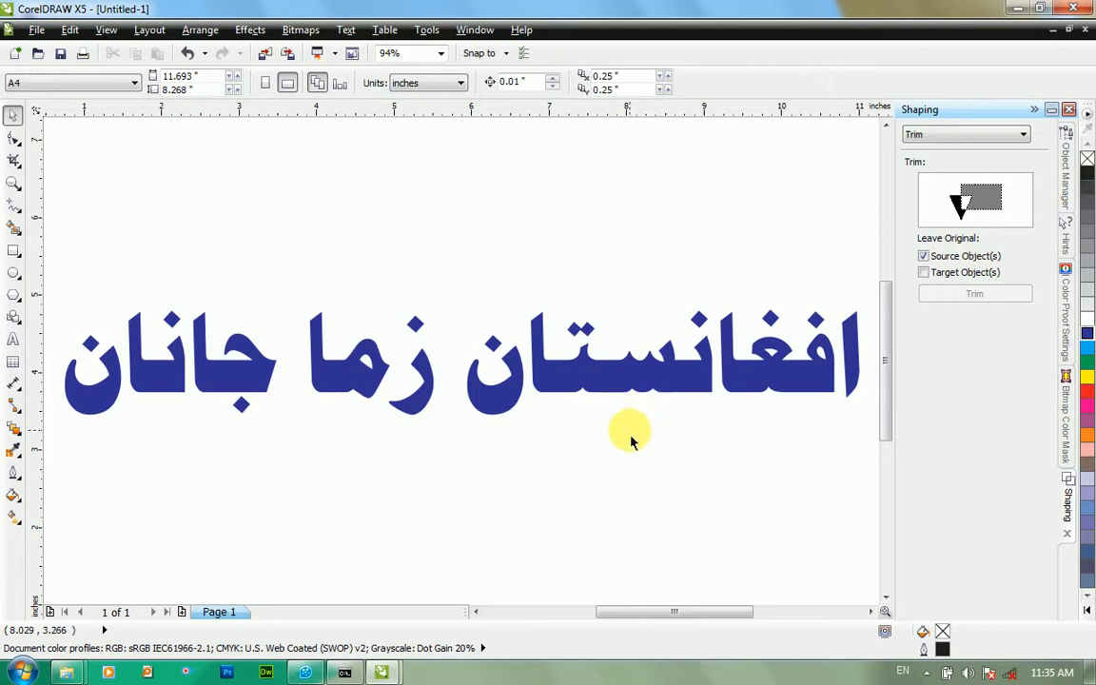
left_click(645, 376)
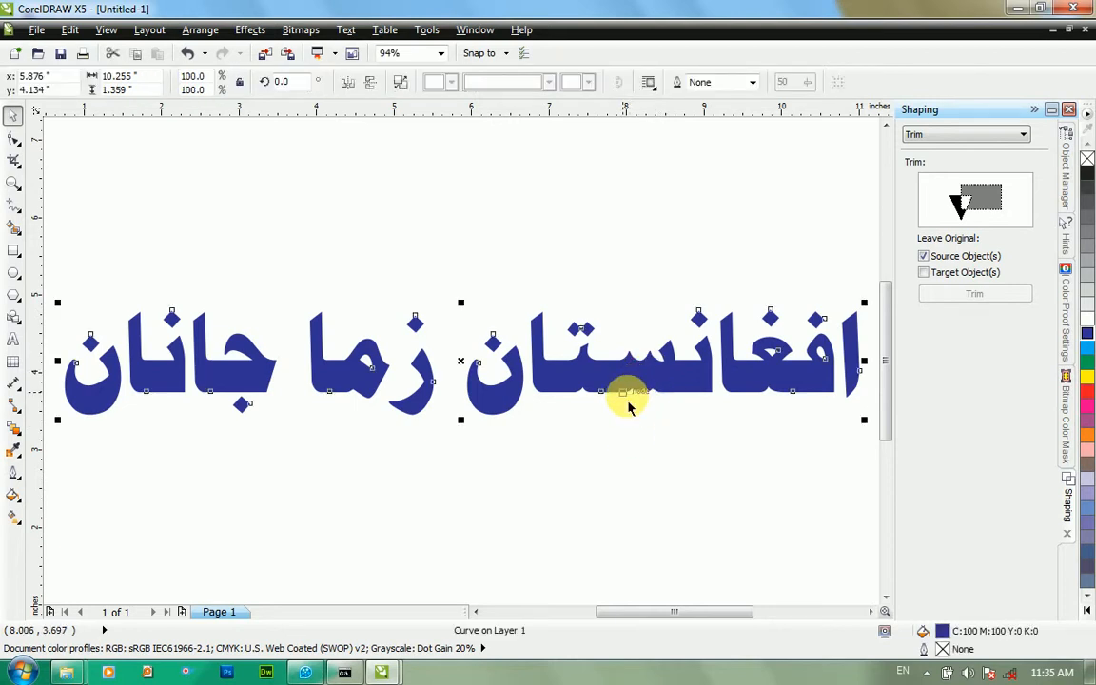